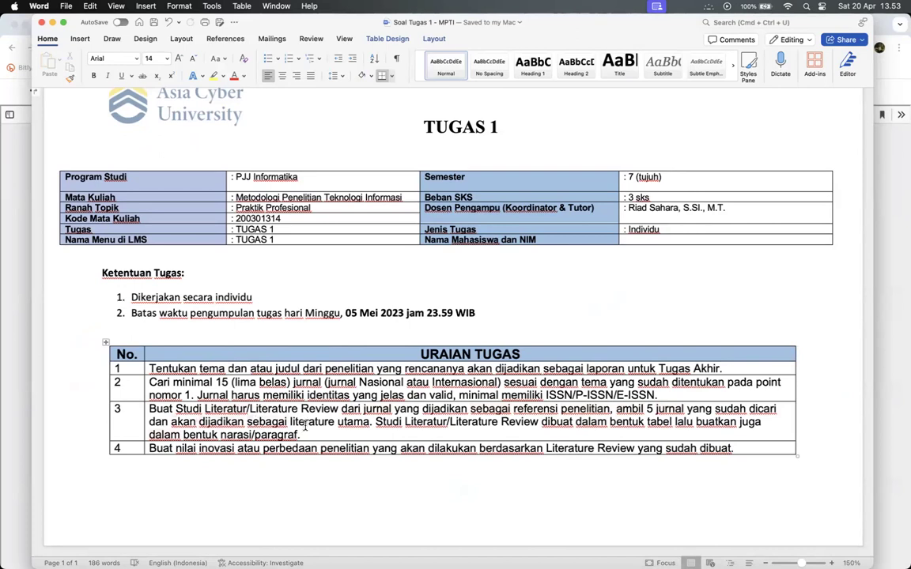
Insert the word "minimal" before "ambil 5 jurnal" in task 3 of the URAIAN TUGAS table
triple_click(250, 387)
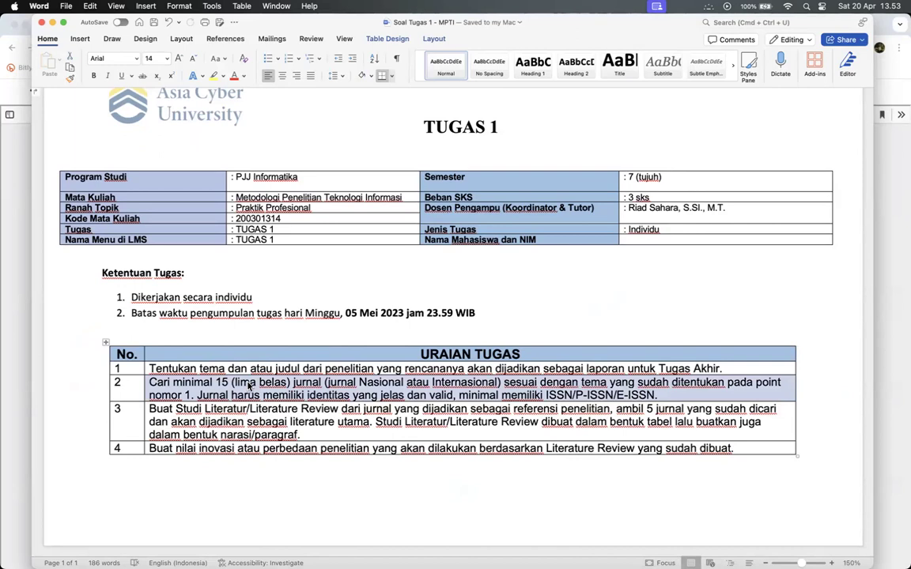
click(371, 422)
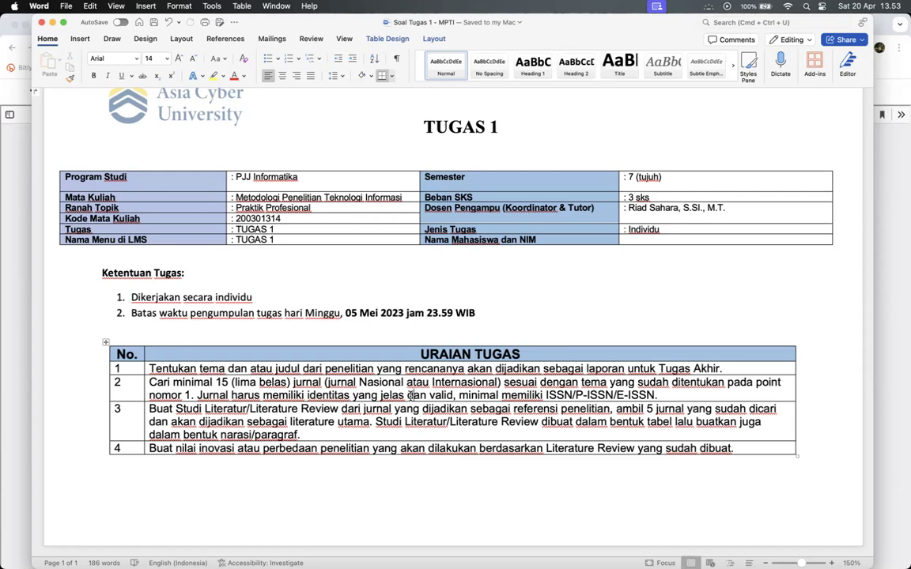
right_click(617, 410)
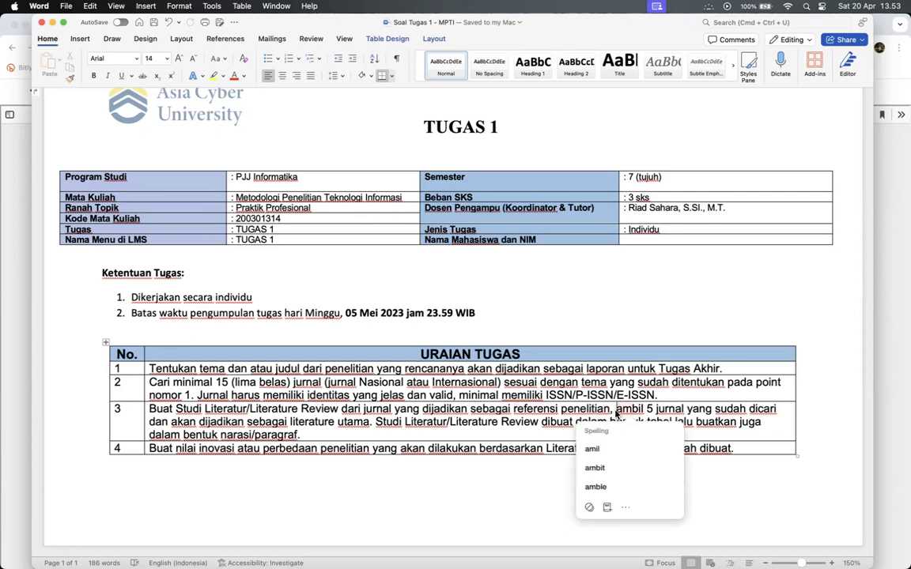
click(617, 408)
text(minimal)
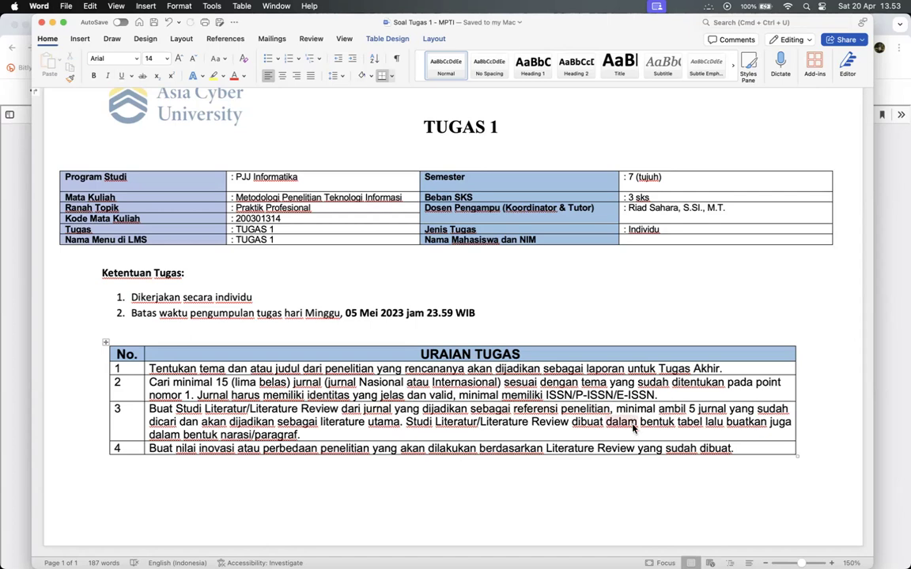
Switch to Microsoft Excel, create a blank workbook, and enlarge its window and zoom for easier reading
key(super+space)
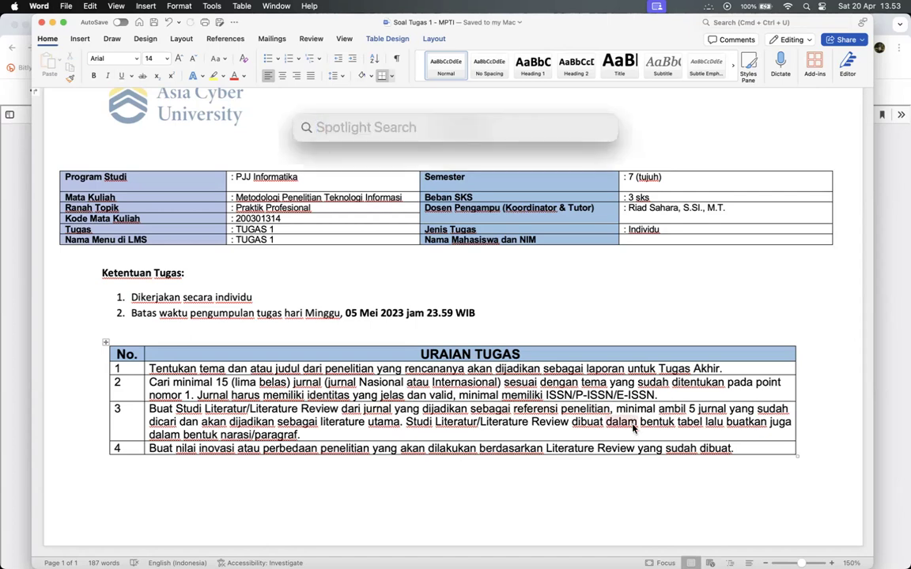
text(exce)
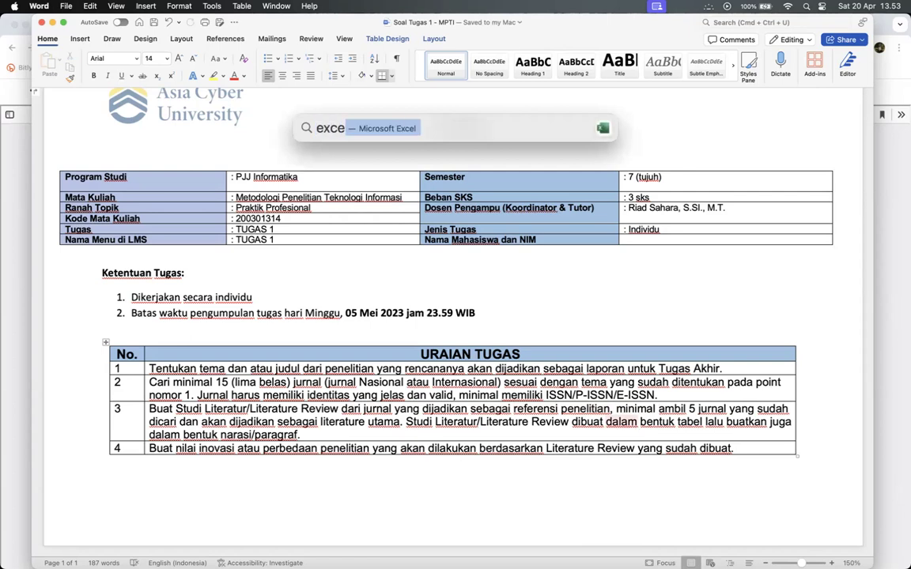
text(l)
key(Return)
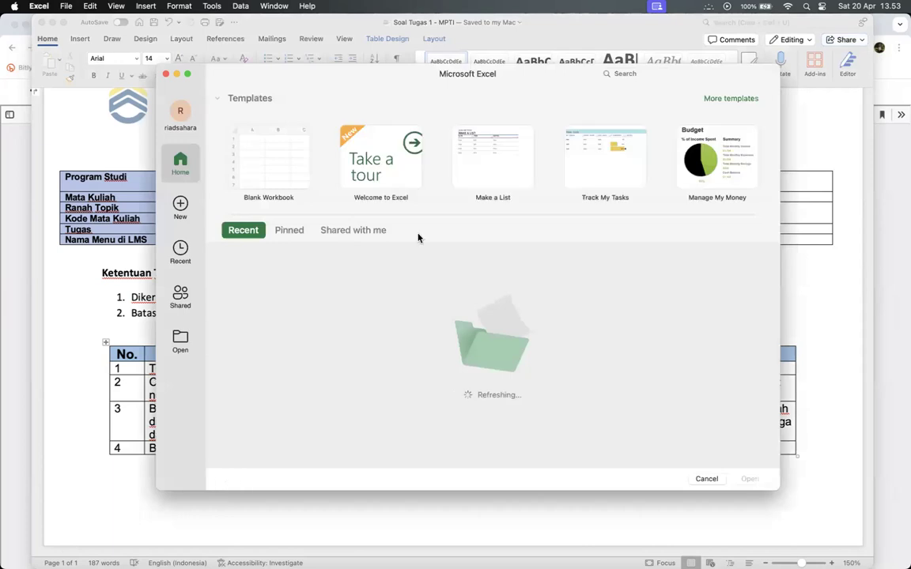
click(265, 159)
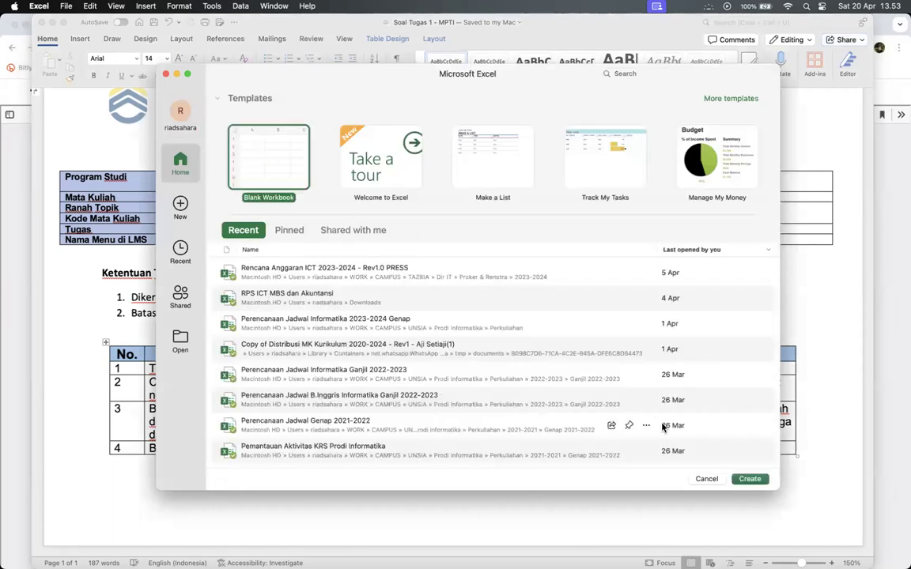
click(750, 479)
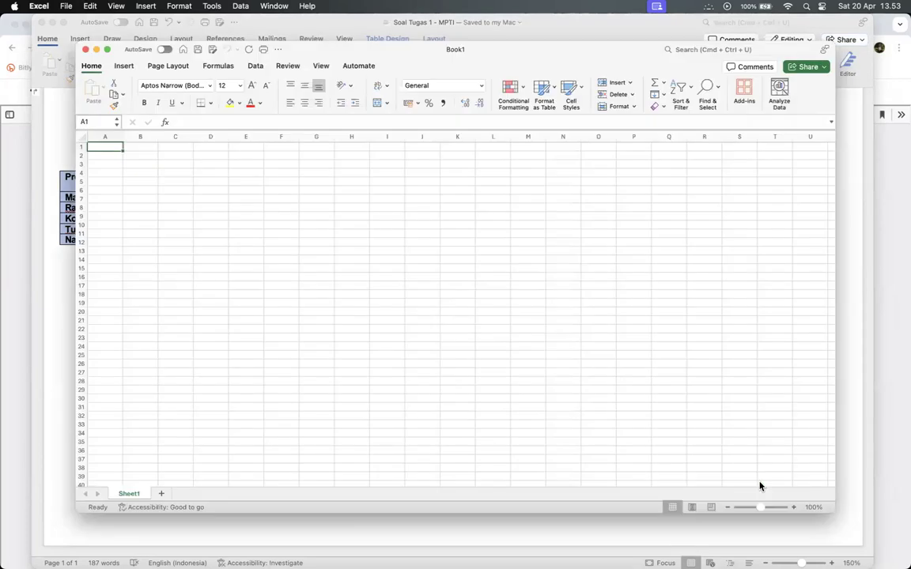
double_click(519, 49)
scroll(486, 463, up, 5)
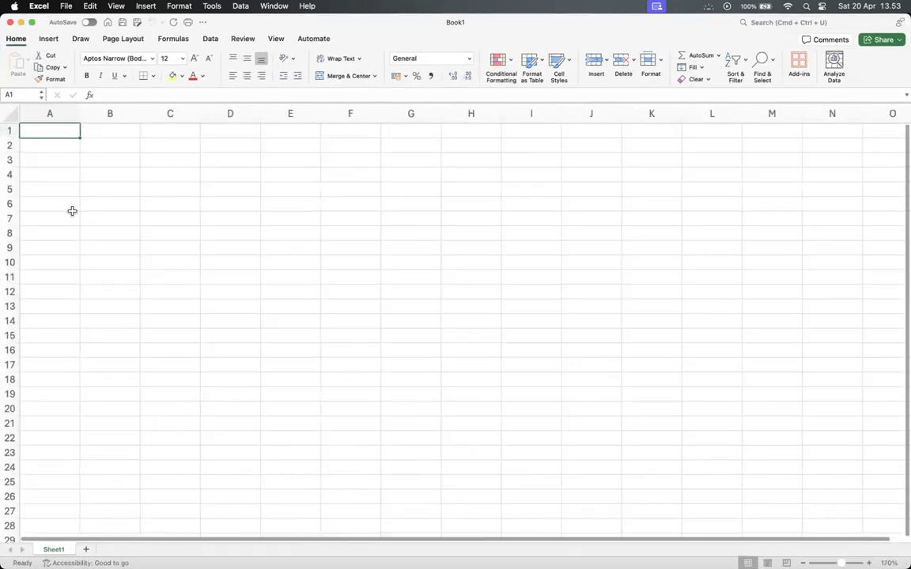
Enter JURNAL in cell A2, Jurnal 1 in B2 and Jurnal 2 in C2
click(74, 147)
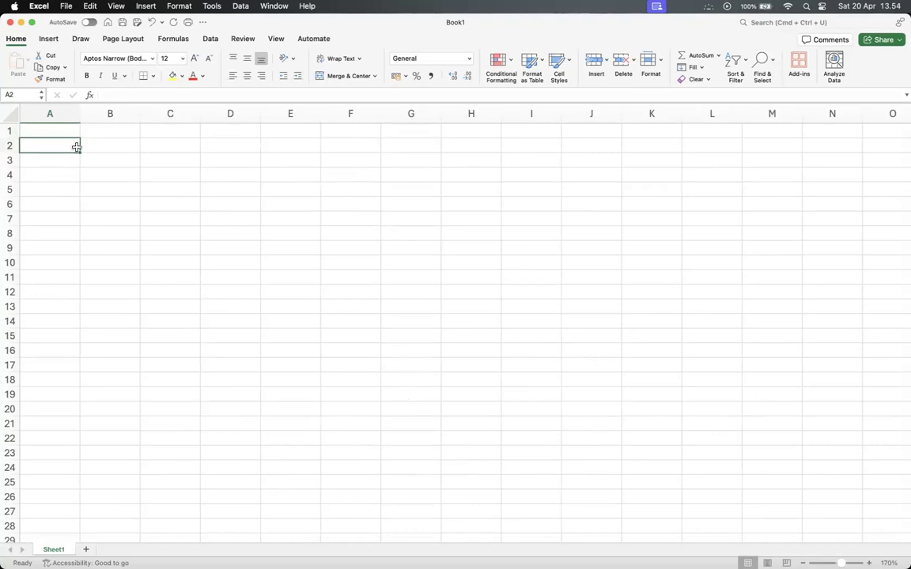
text(JURNAL)
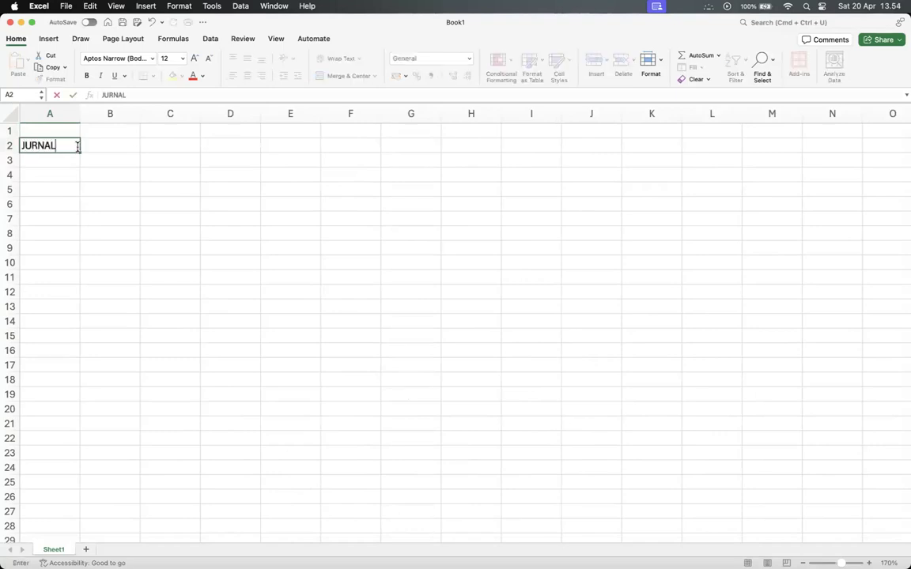
key(Tab)
text(Jurnal 1)
key(Tab)
text(Jurnal 2)
key(Return)
Extend the journal headings from B2:C2 as a series across row 2 up to Jurnal 8 in I2
click(136, 150)
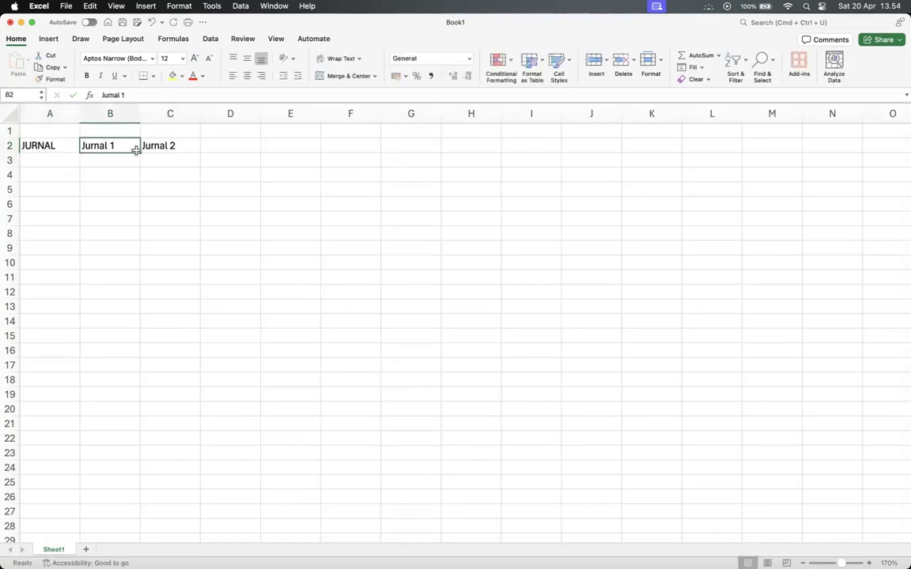
drag(135, 148, 551, 160)
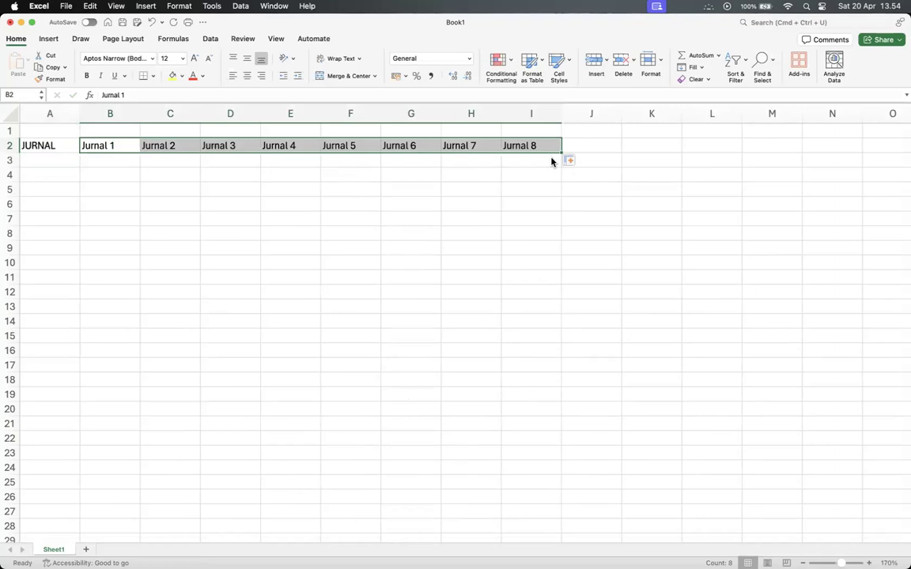
click(551, 160)
click(115, 147)
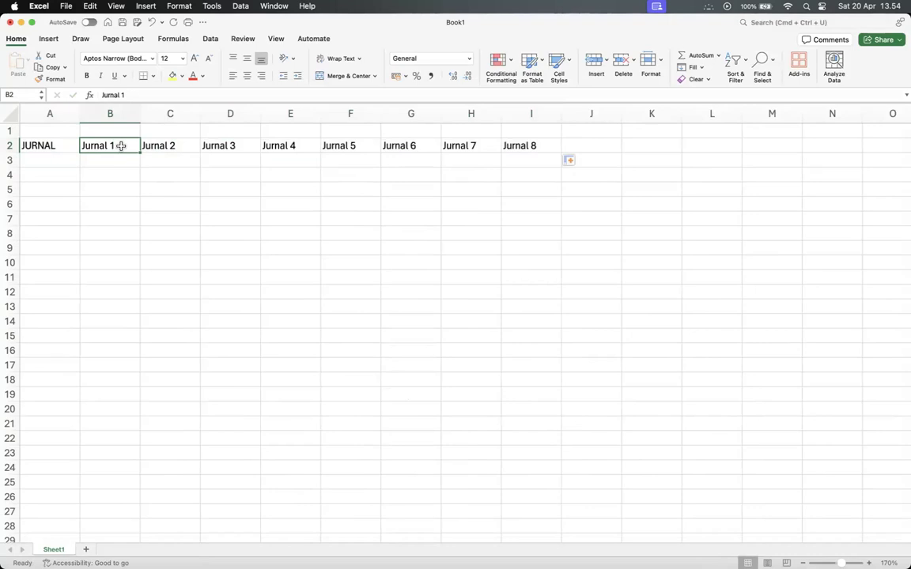
click(60, 161)
click(114, 146)
Add the word JUDUL in front of the existing heading in cell A2
click(24, 145)
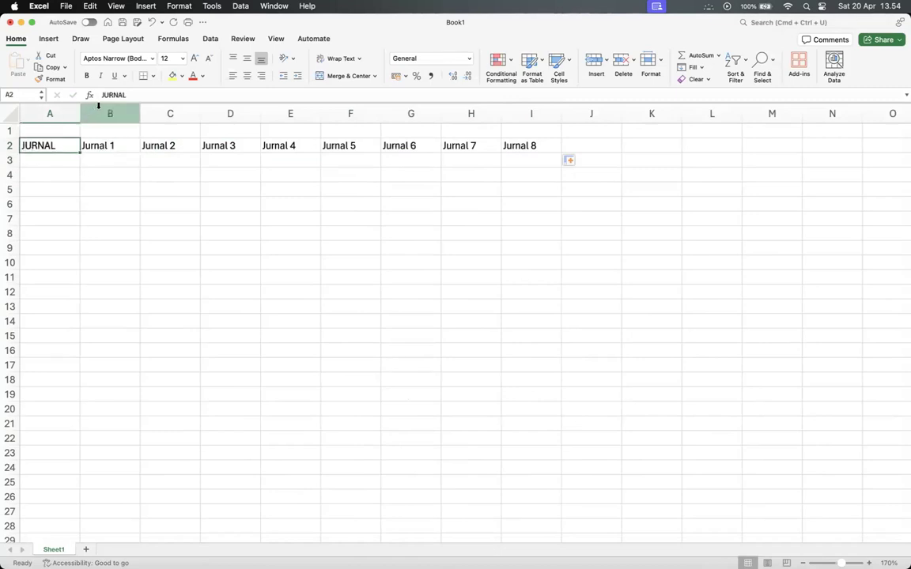
click(103, 94)
text(JUDUL)
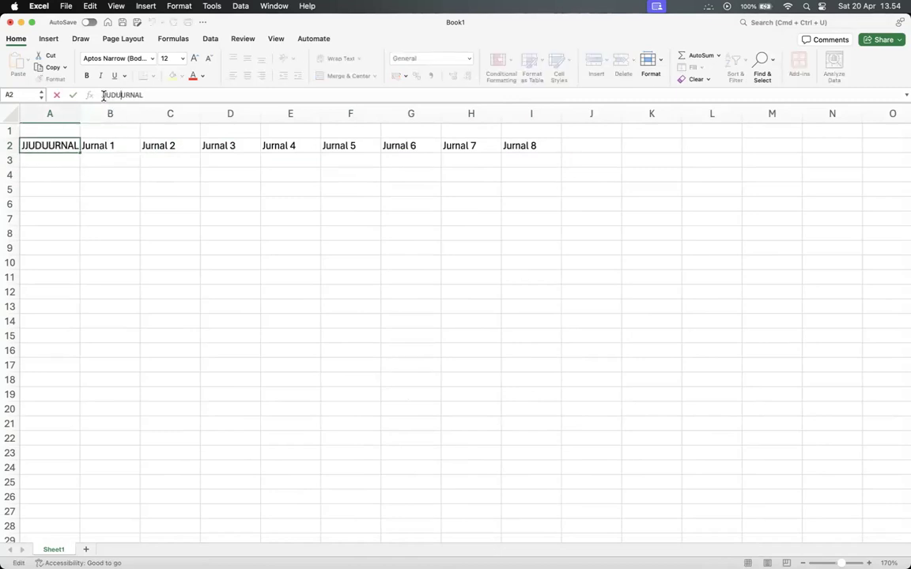
key(Return)
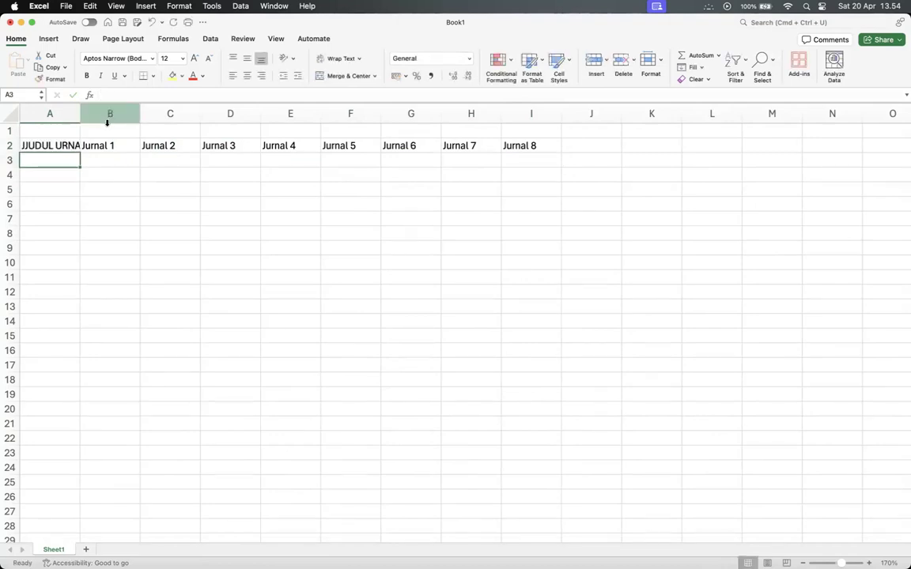
click(34, 145)
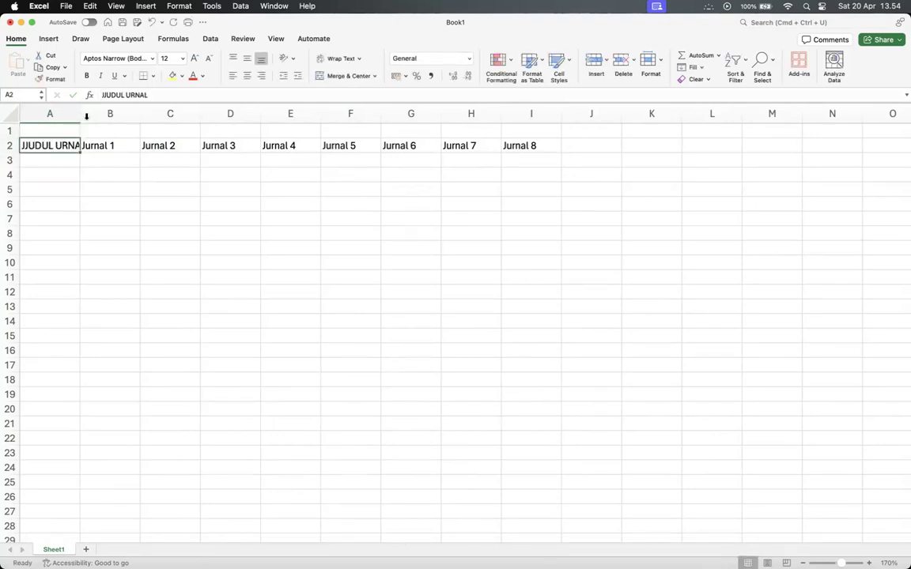
click(106, 95)
key(BackSpace)
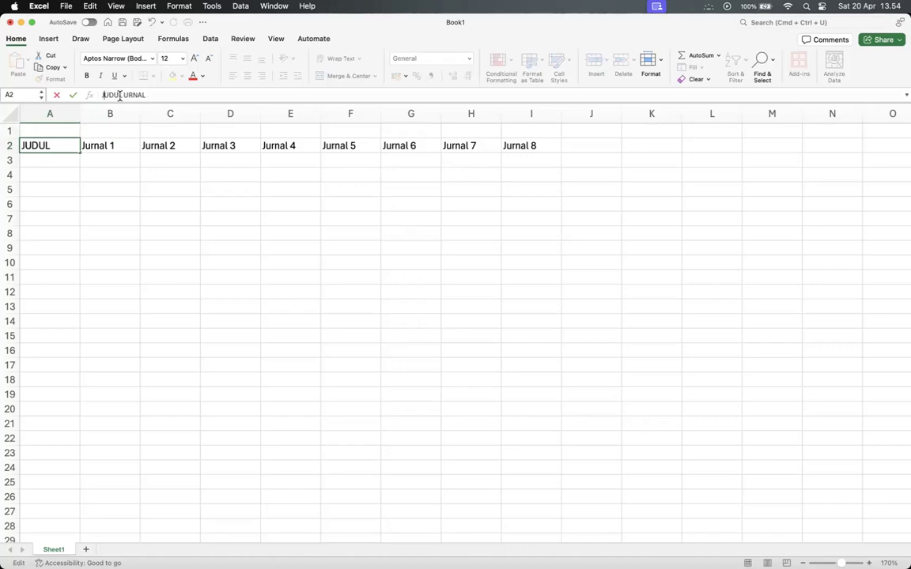
click(125, 95)
text(J)
click(142, 214)
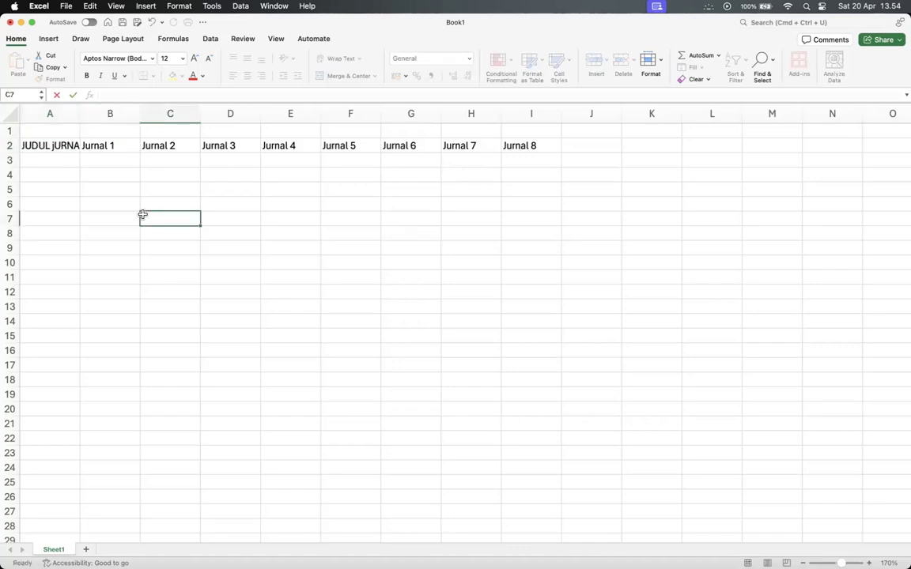
Widen column A to fit its heading and correct the text in A2 to JUDUL JURNAL
click(74, 147)
drag(78, 125, 89, 125)
click(127, 95)
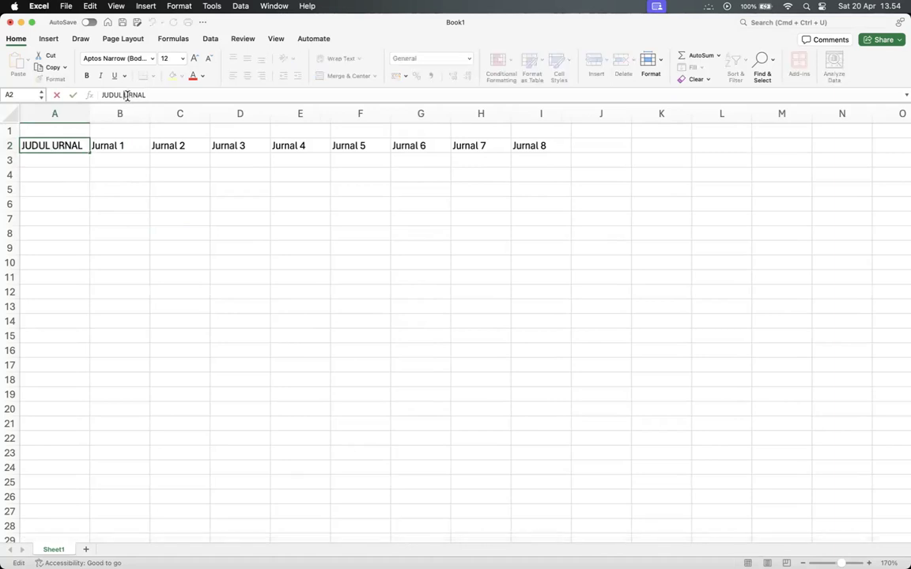
Enter TAHUN in cell A3, with the years 2021 in B3 and 2022 in C3
click(67, 161)
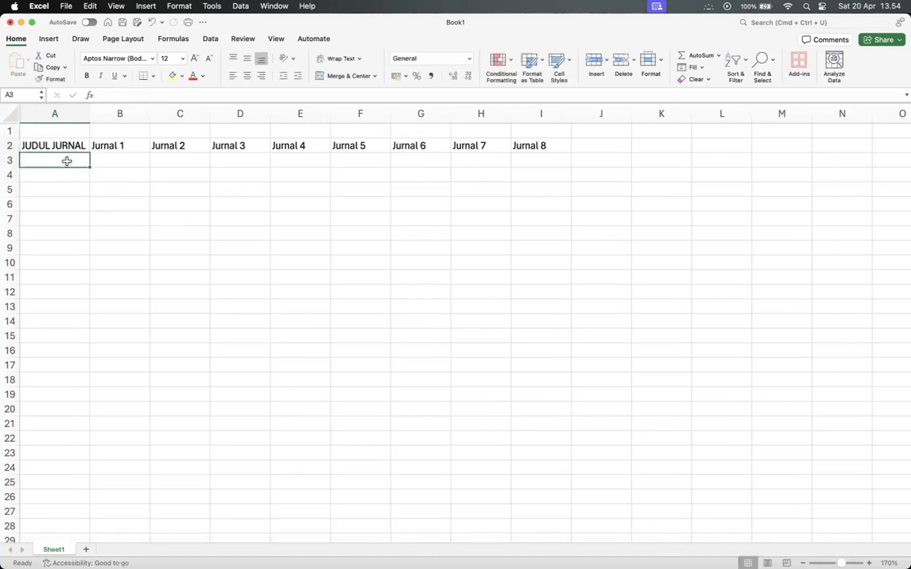
text(TAHUN)
key(Tab)
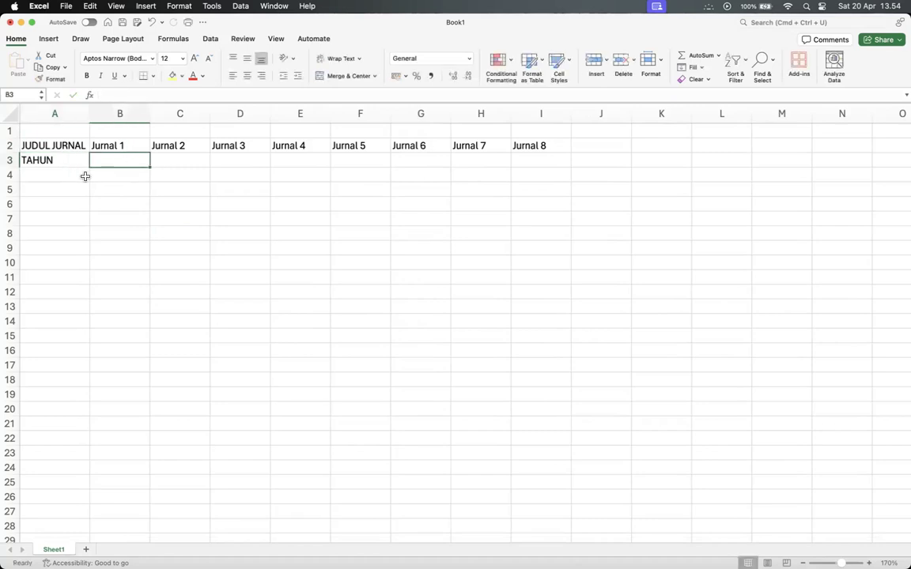
text(2021)
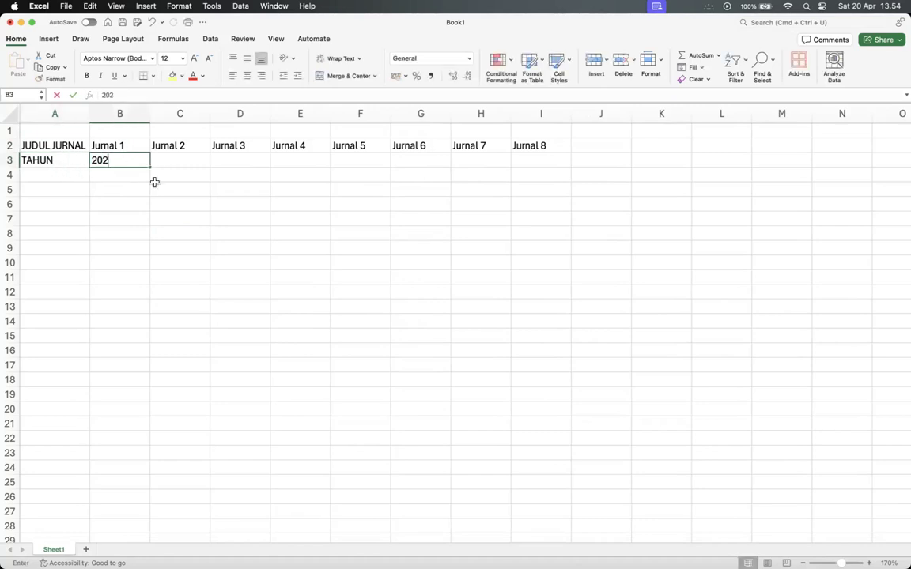
key(Tab)
text(2022)
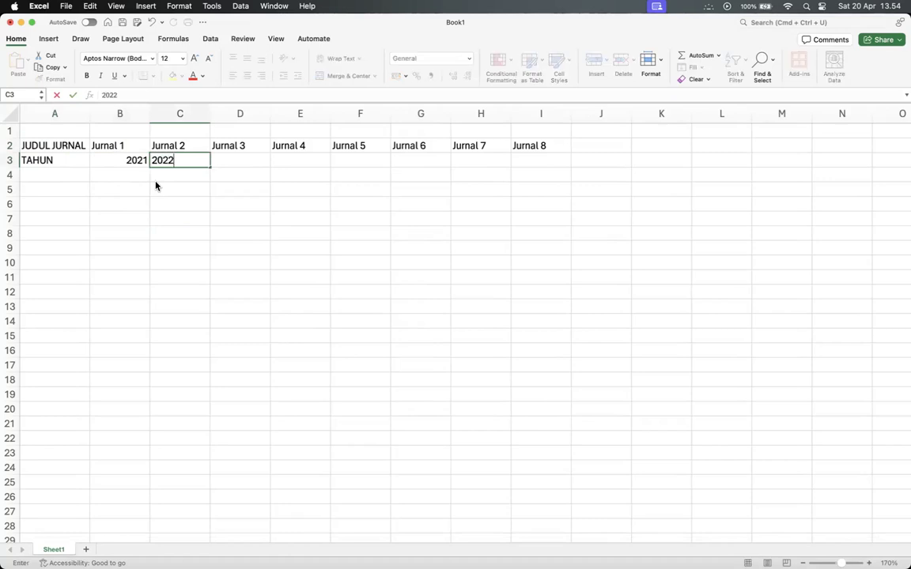
key(Tab)
Try extending the years in B3:C3 as a series across to I3, and undo the fill
click(134, 161)
drag(165, 160, 548, 184)
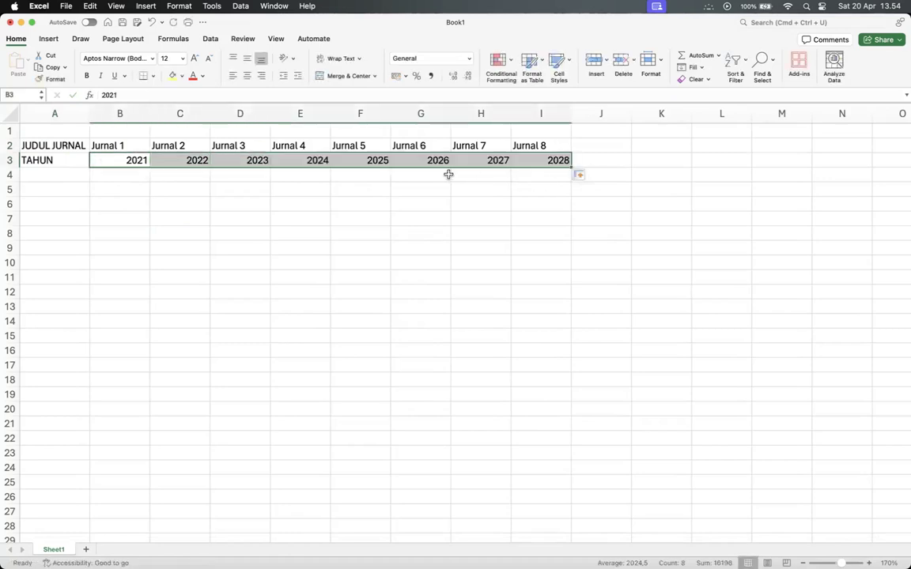
key(super+z)
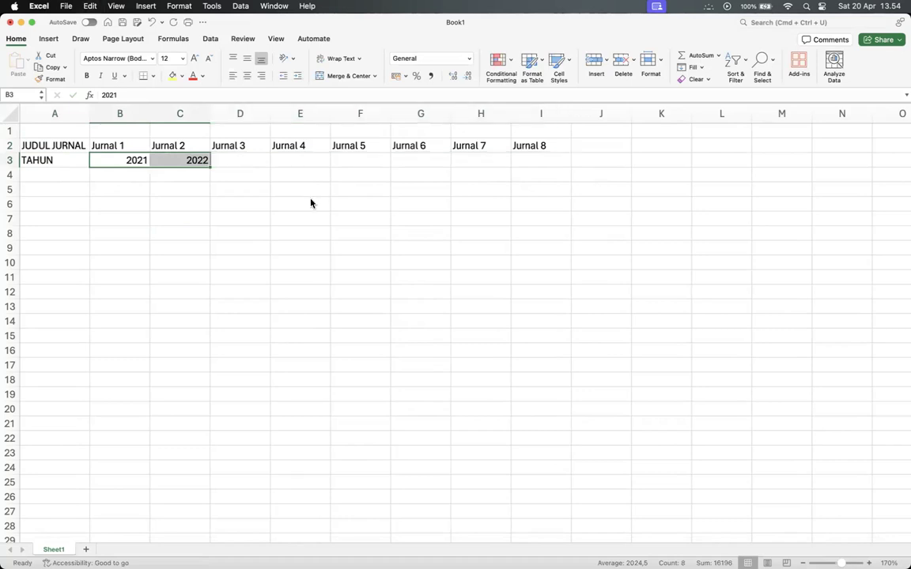
Copy the years in B3:C3 into D3:E3, F3:G3 and H3:I3 so 2021 and 2022 repeat under all journals
key(super+c)
click(241, 165)
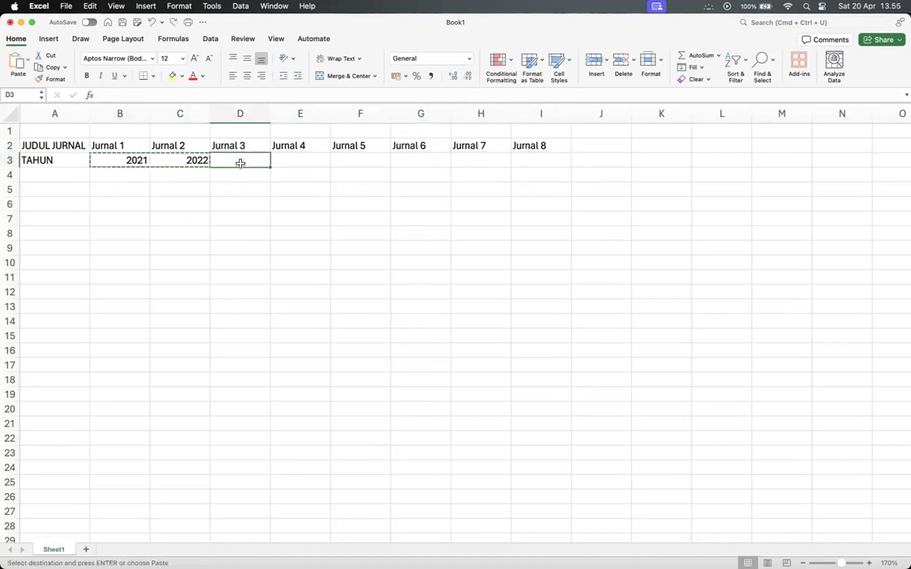
key(super+v)
click(346, 159)
key(super+v)
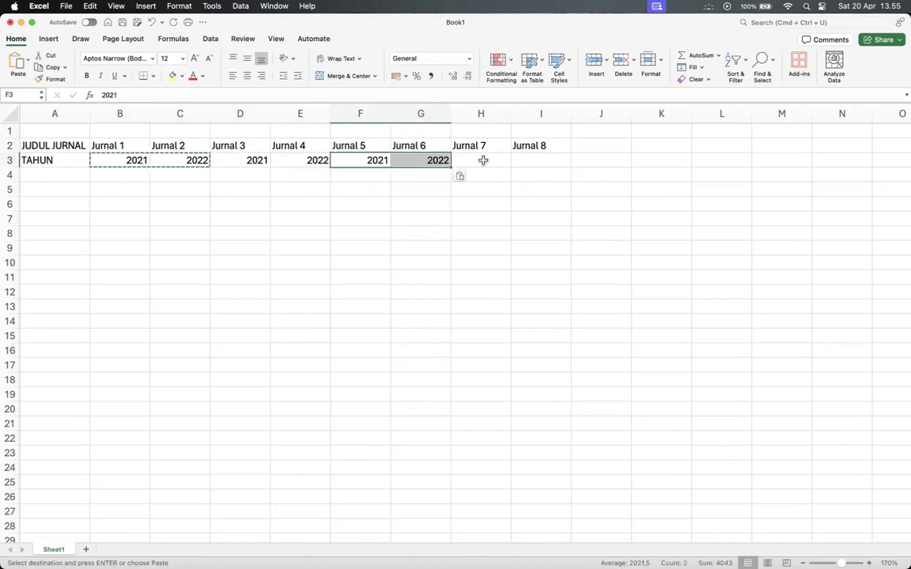
click(484, 161)
key(super+v)
click(190, 202)
Add the row labels Penulis in cell A4 and Keyword in cell A5
double_click(44, 174)
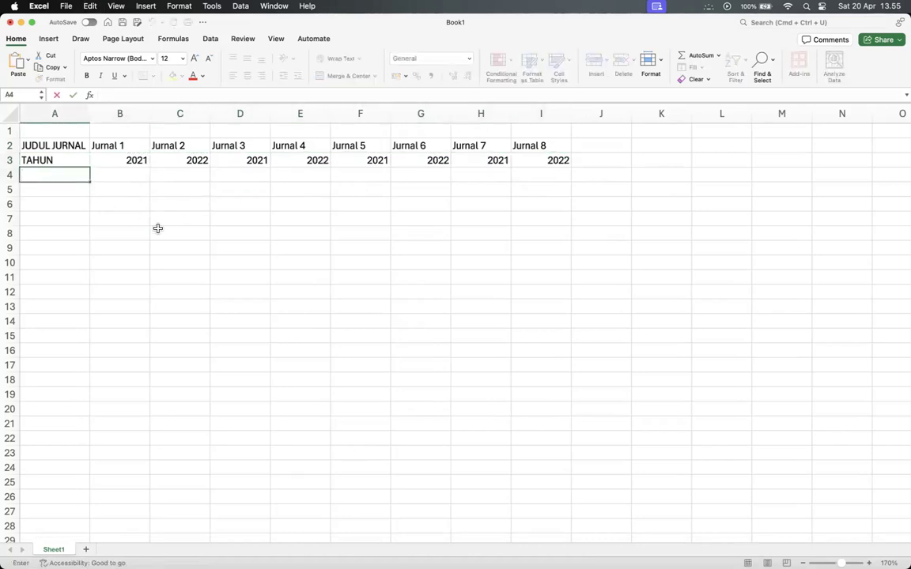
text(Penulis)
key(Tab)
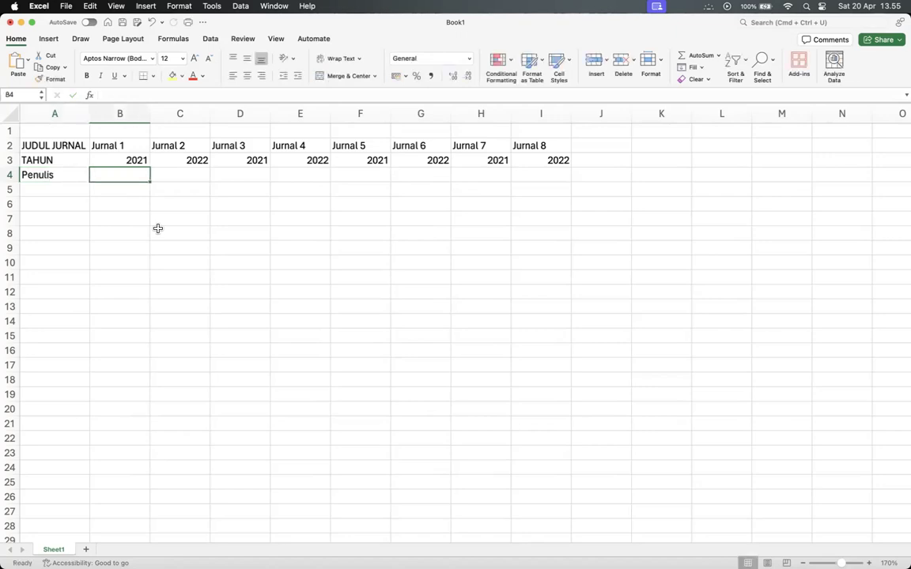
click(54, 193)
text(Keyword)
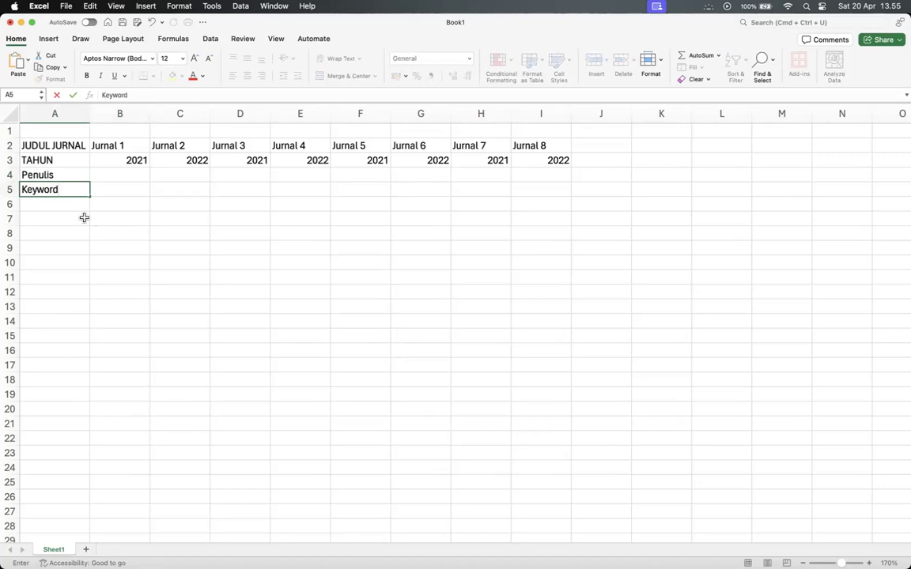
Insert a new column before column A
right_click(69, 113)
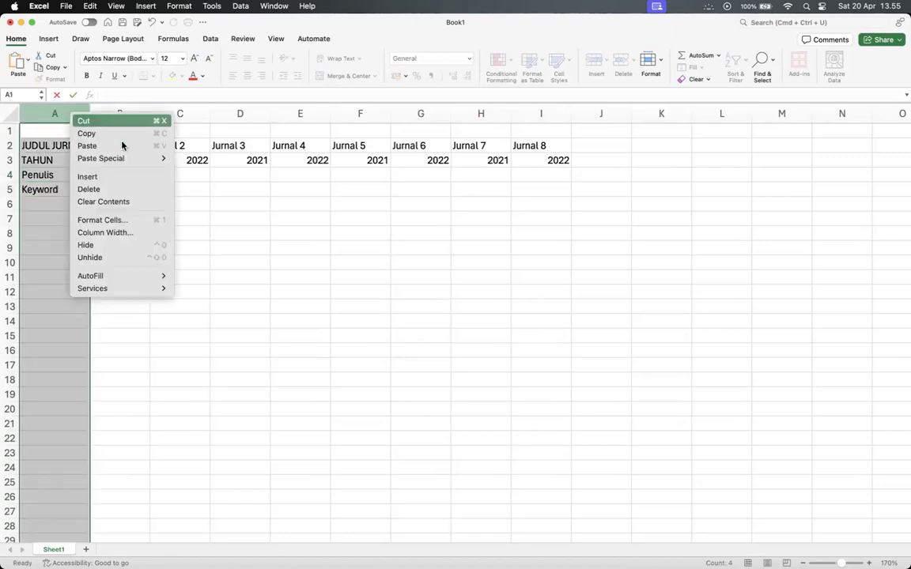
click(124, 176)
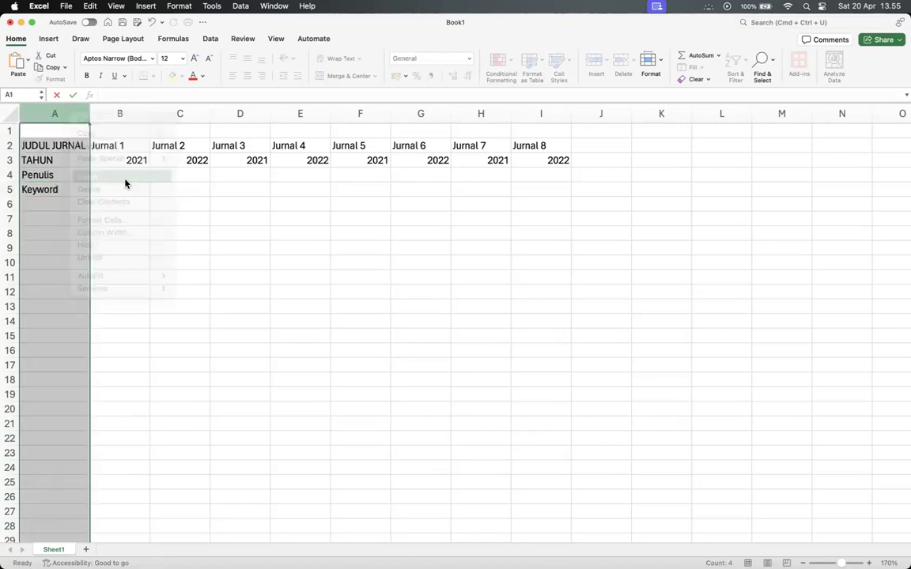
Move the Keyword label from cell B5 into cell A5
click(116, 190)
drag(117, 190, 53, 193)
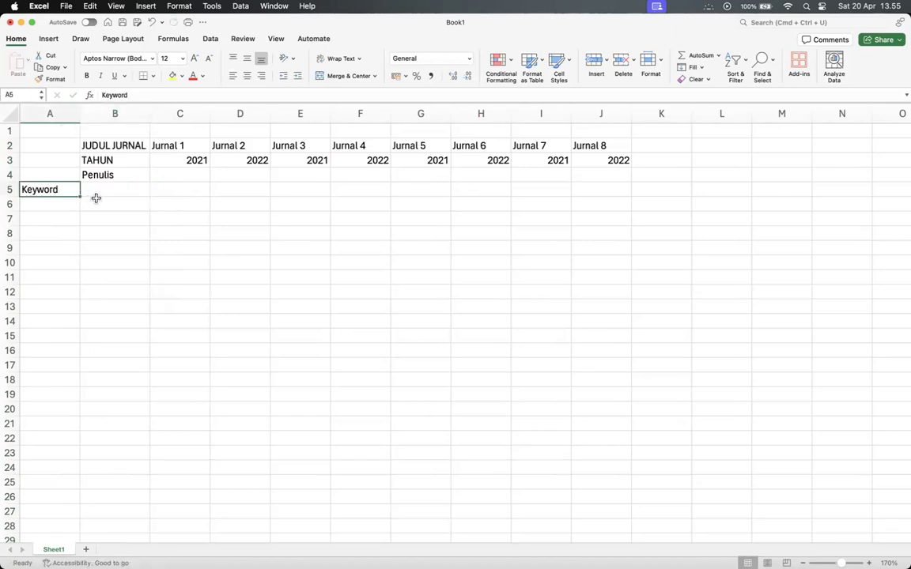
click(96, 198)
click(103, 191)
click(106, 205)
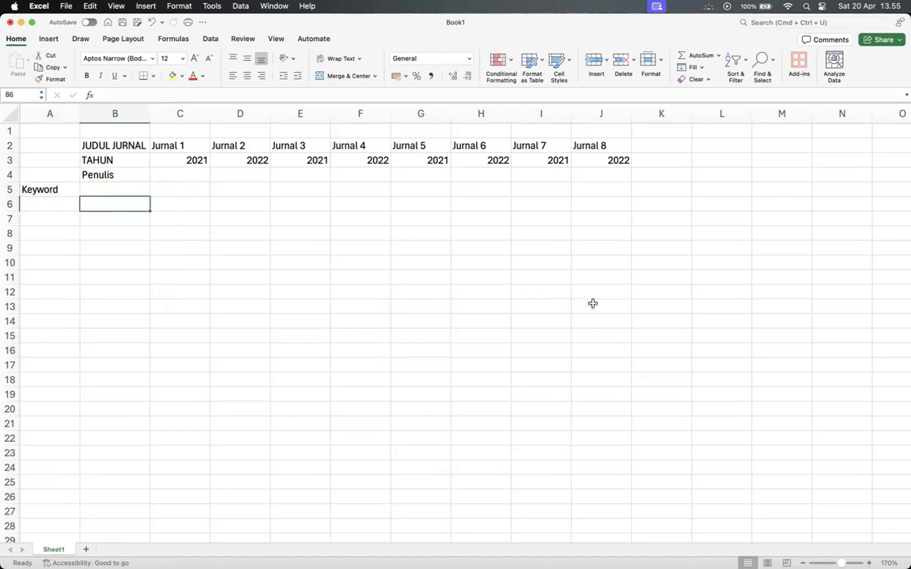
Extend the label in A5 to Keyword/Kata Kunci and widen column A to fit it
click(67, 189)
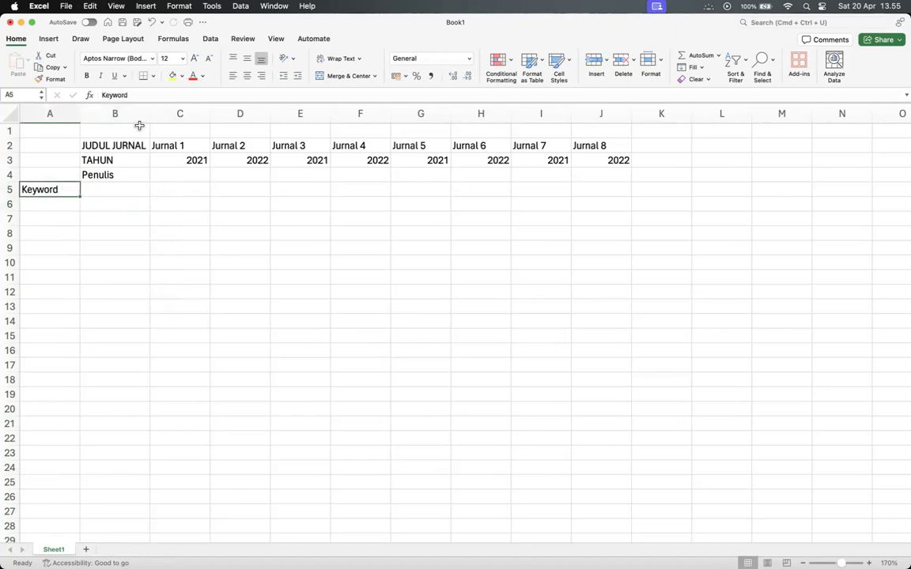
click(151, 96)
text(/Kat)
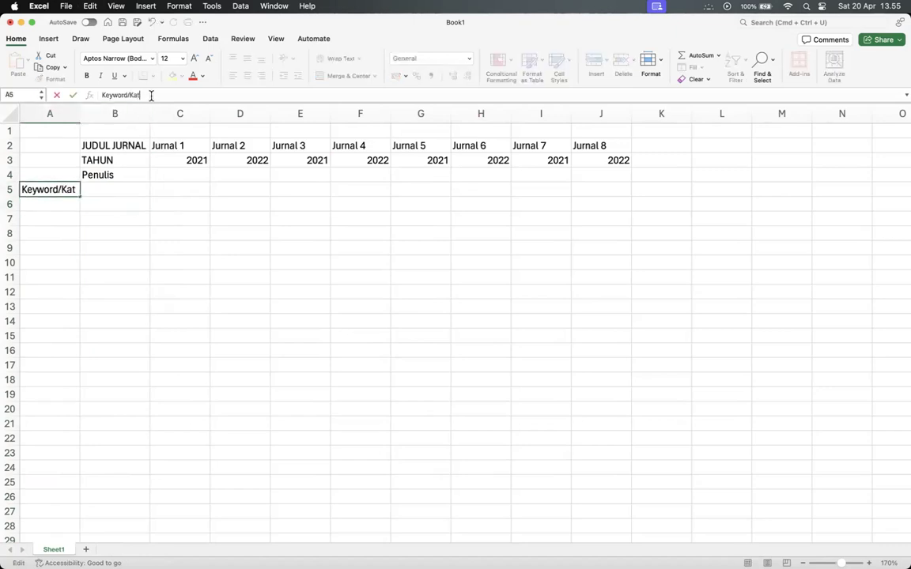
text(a Kunci)
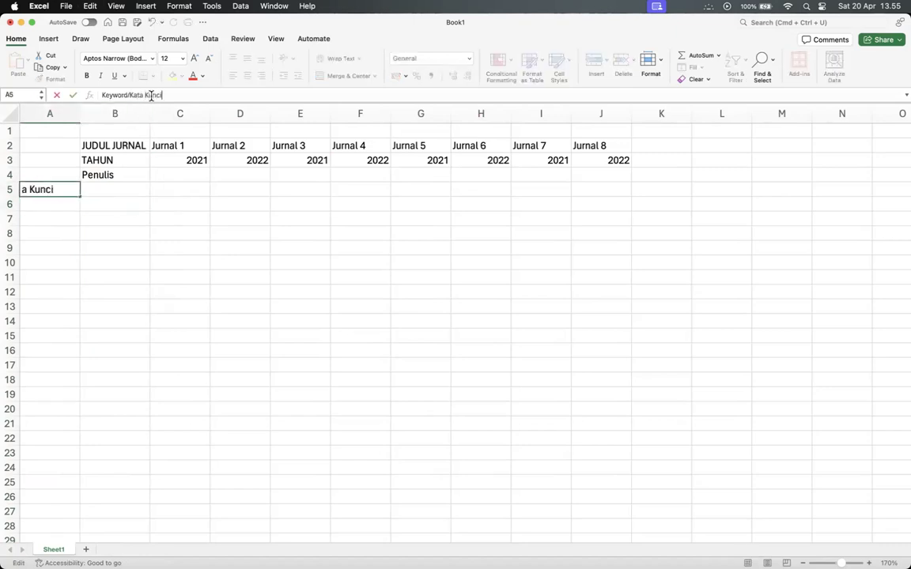
key(Return)
drag(80, 115, 105, 140)
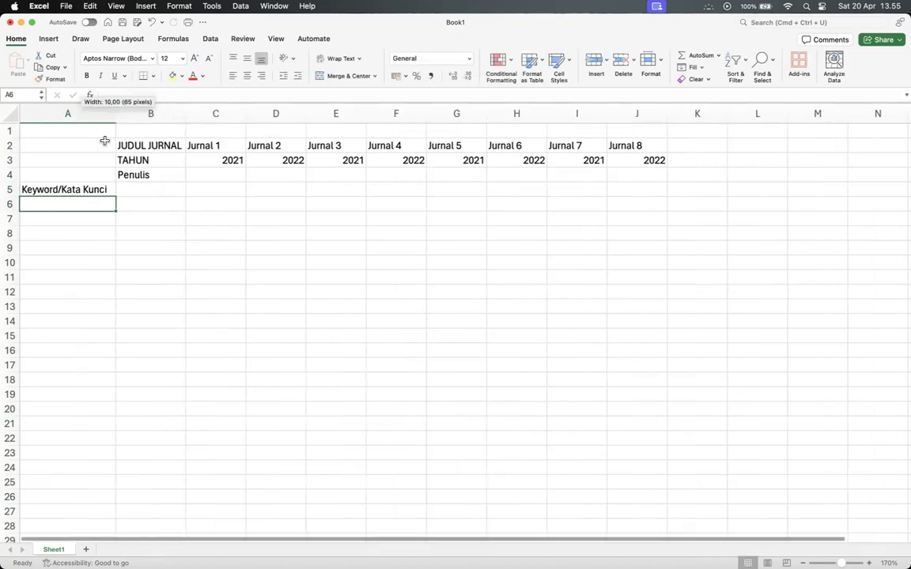
Make B5 the target cell, switch to Chrome and return to the MALCOM article on detecting depression and anxiety, bringing its keywords into view
click(134, 184)
key(super+Tab)
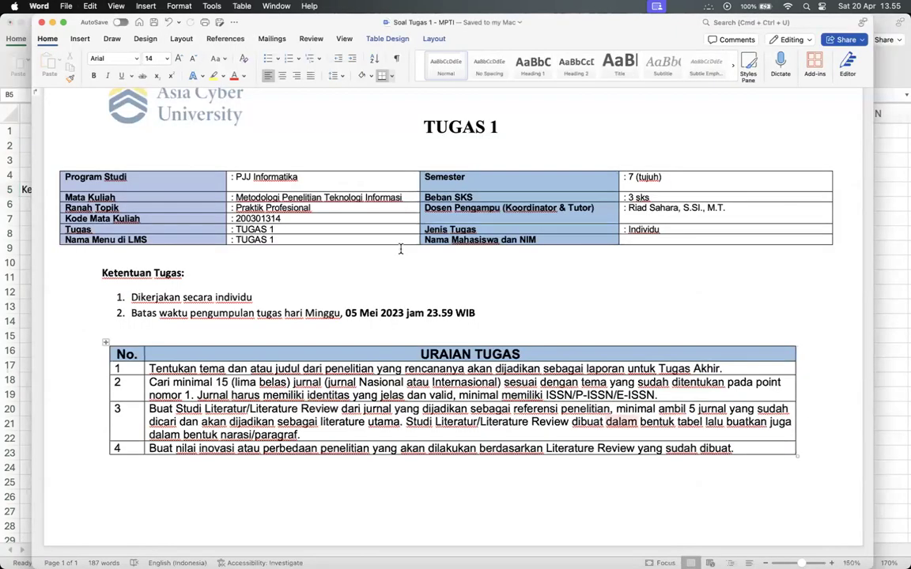
key(super+Tab)
key(super+Tab)
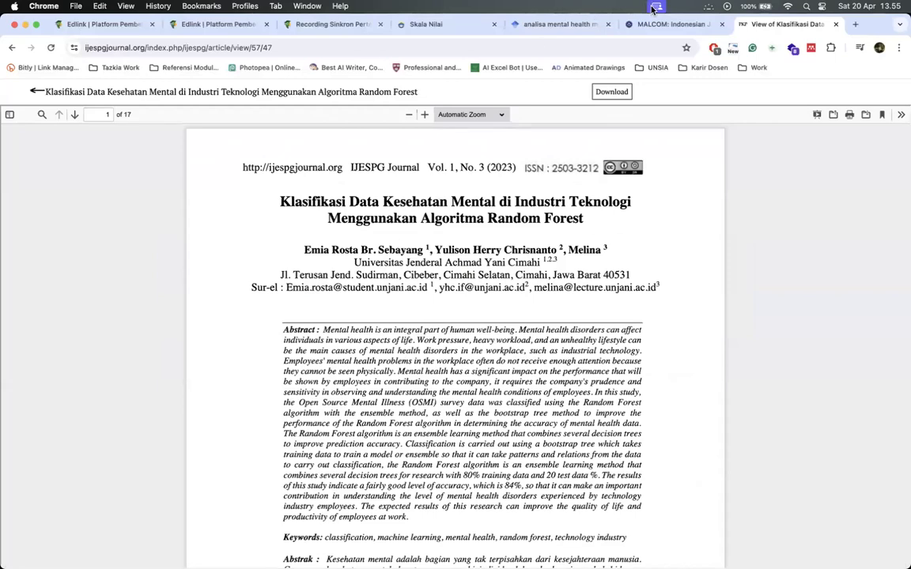
key(ctrl+shift+Tab)
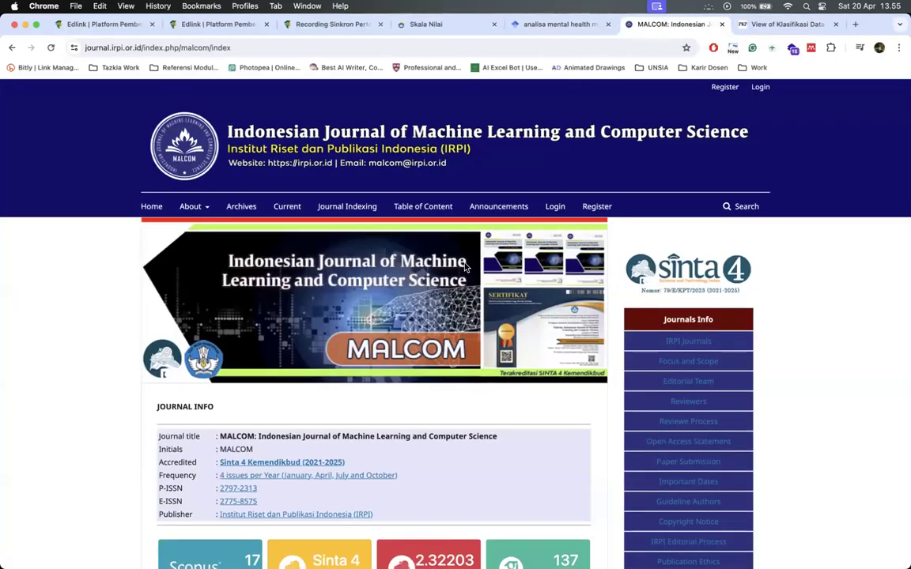
scroll(465, 267, down, 8)
scroll(465, 267, up, 5)
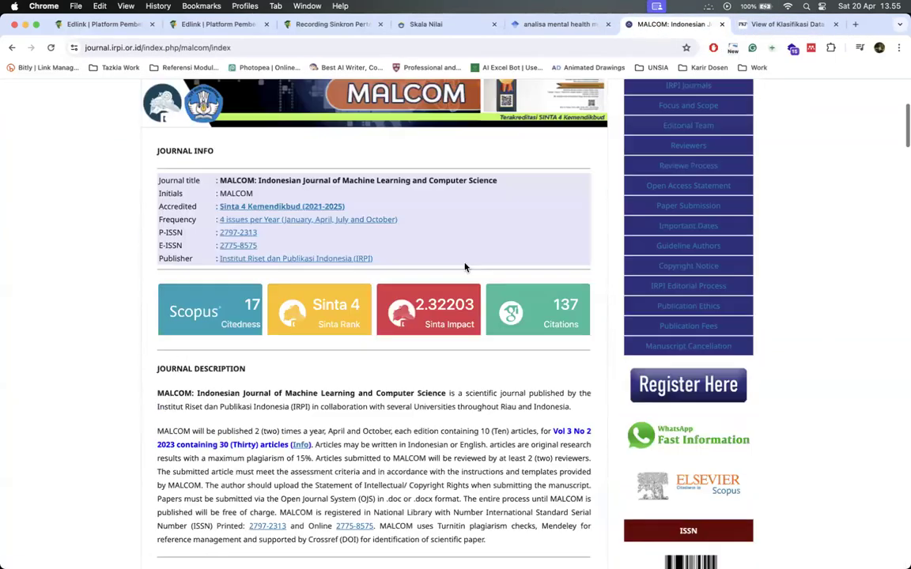
scroll(465, 267, up, 5)
scroll(464, 267, down, 2)
scroll(465, 267, left, 5)
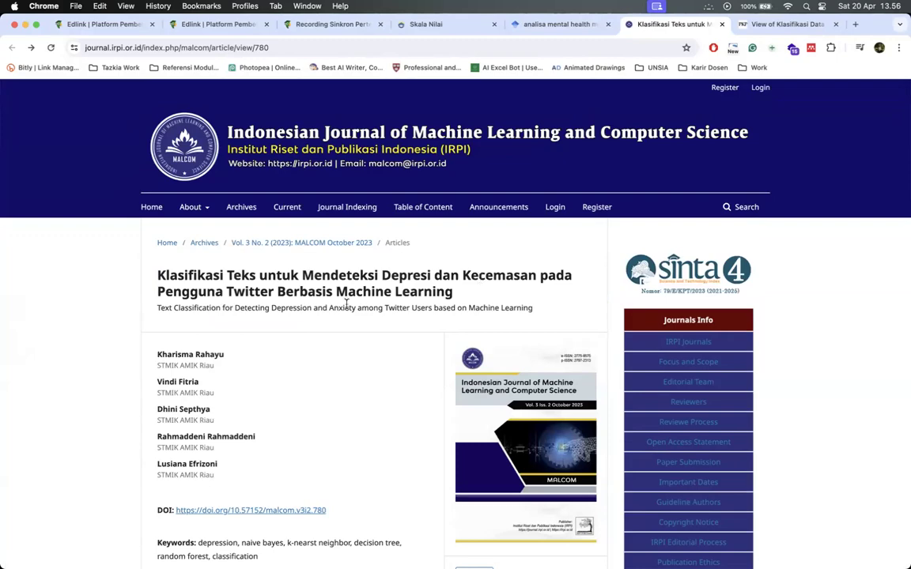
scroll(346, 302, down, 10)
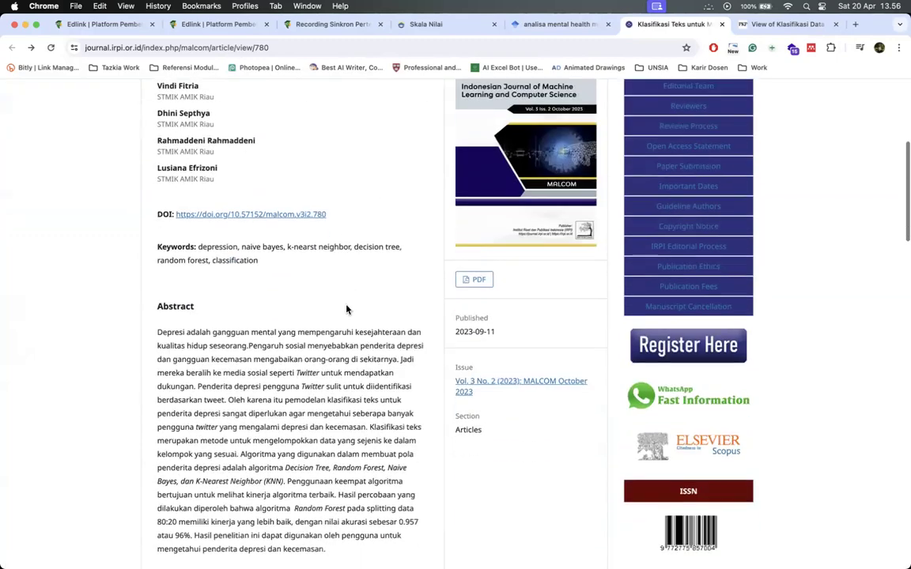
scroll(346, 303, up, 6)
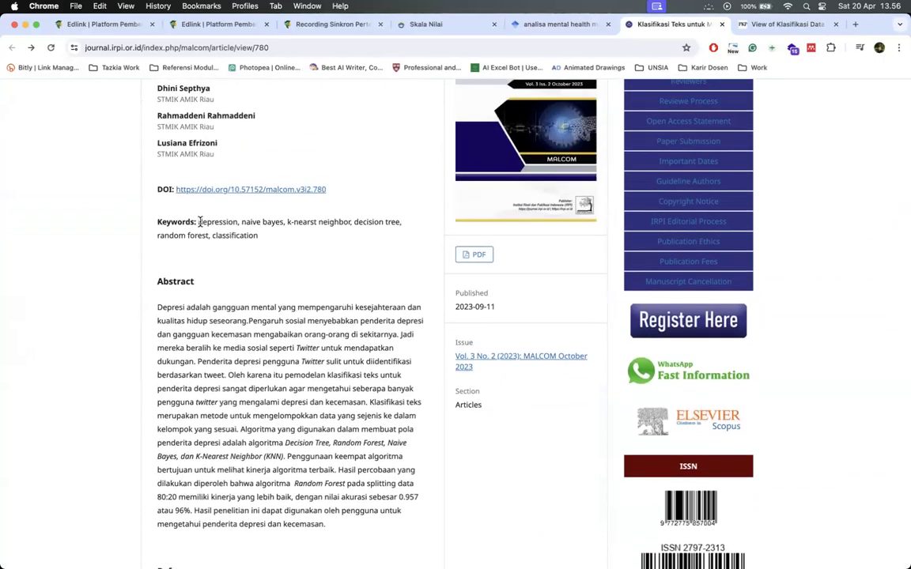
Copy the keyword depression from the MALCOM article into cell B5 of the Excel worksheet
double_click(203, 222)
key(super+c)
key(super+Tab)
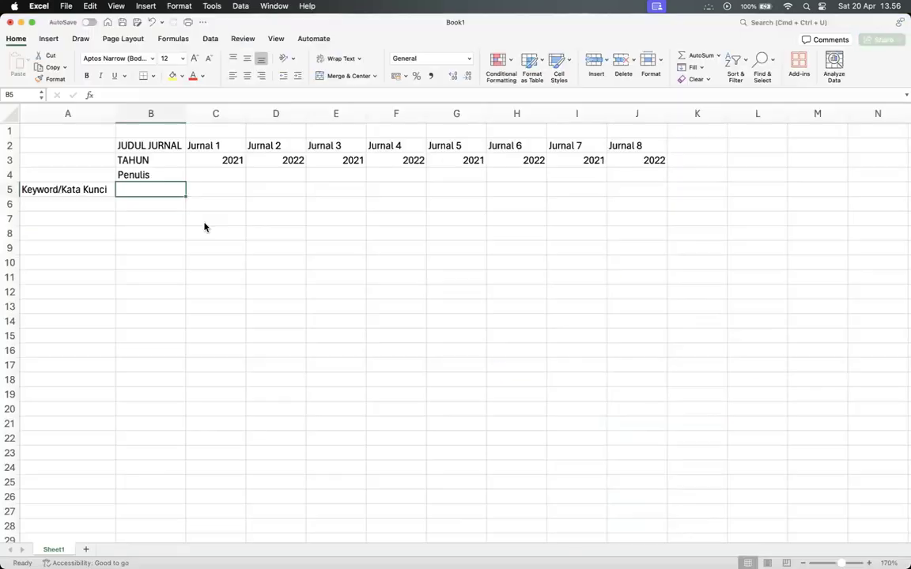
key(super+v)
click(145, 209)
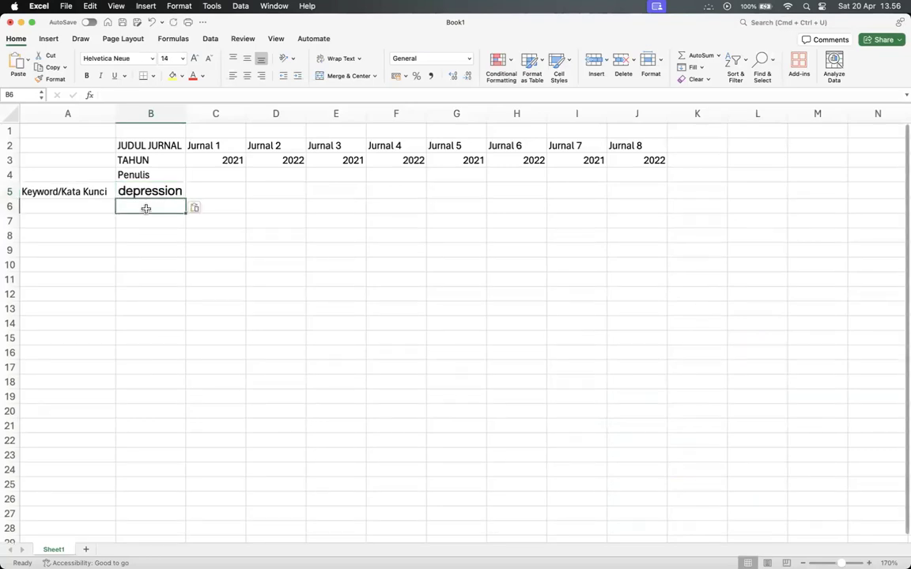
Copy the keyword naive bayes from the article in Chrome into cell B6 in Excel
key(super+Tab)
drag(243, 222, 283, 223)
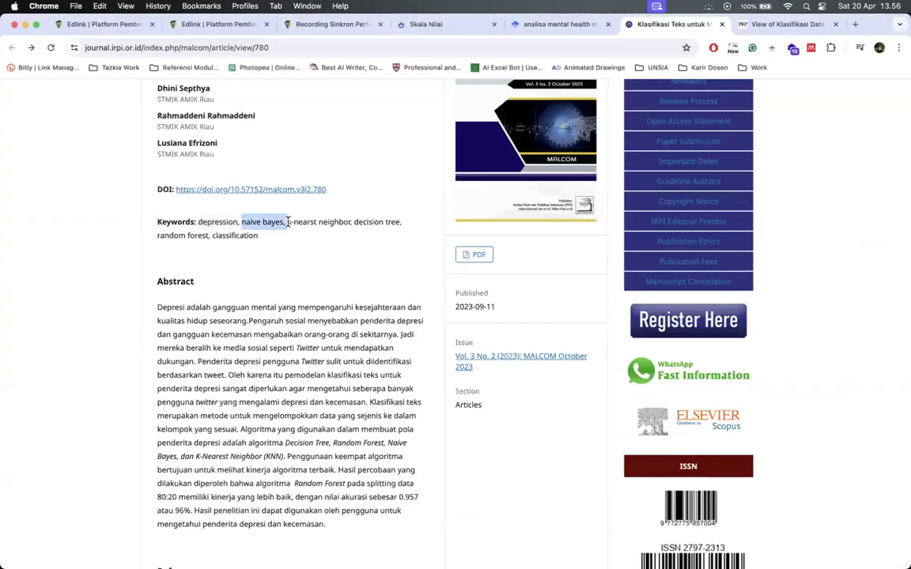
key(super+c)
key(super+Tab)
key(super+v)
Copy the k-nearst neighbor keyword from Chrome into cell B7 in Excel, keeping naive bayes in B6, and widen column B slightly
key(super+Tab)
drag(287, 222, 348, 227)
key(super+c)
key(super+Tab)
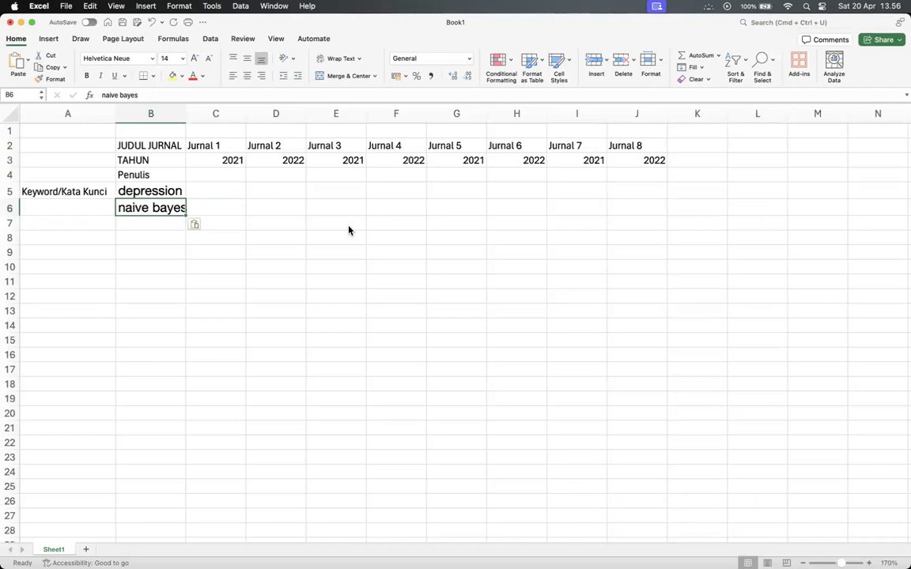
drag(183, 114, 195, 113)
key(super+v)
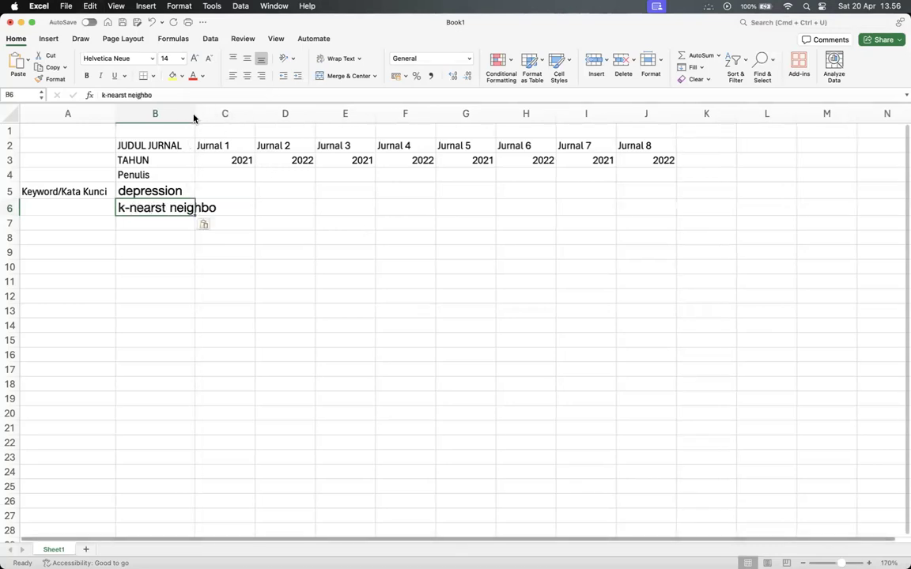
key(super+z)
click(150, 224)
key(super+v)
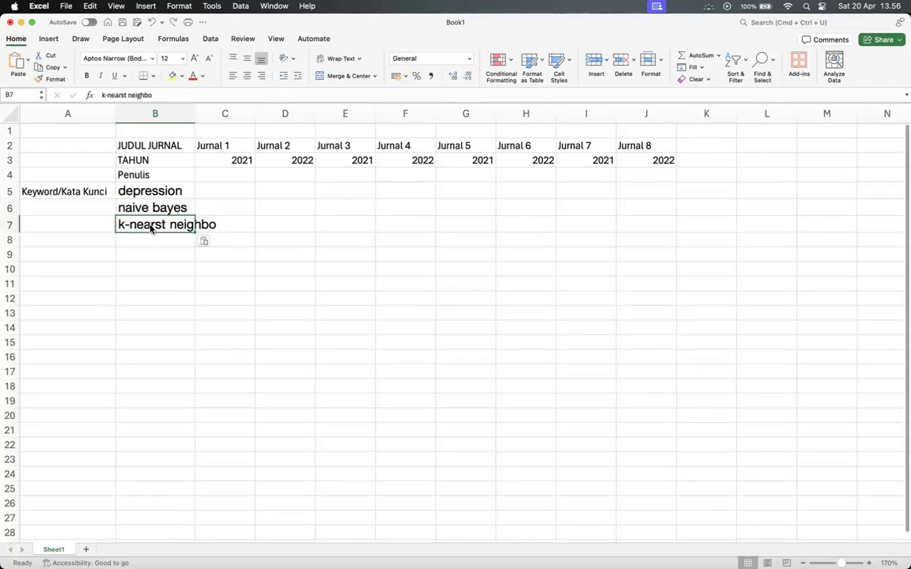
Copy decision tree from the article in Chrome into B8 in Excel, and correct the keyword in B7 to k-nearst neighbor
key(super+Tab)
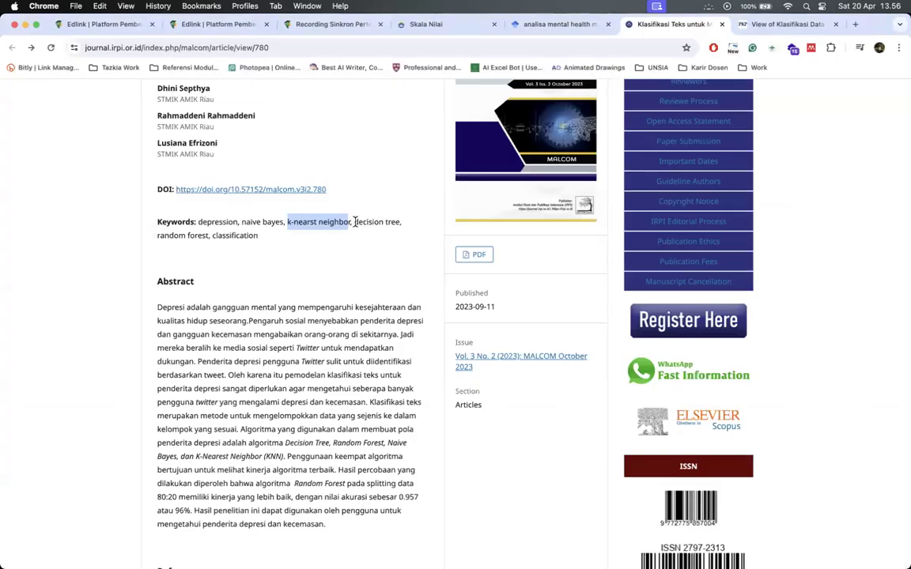
drag(355, 222, 403, 223)
key(super+c)
key(super+Tab)
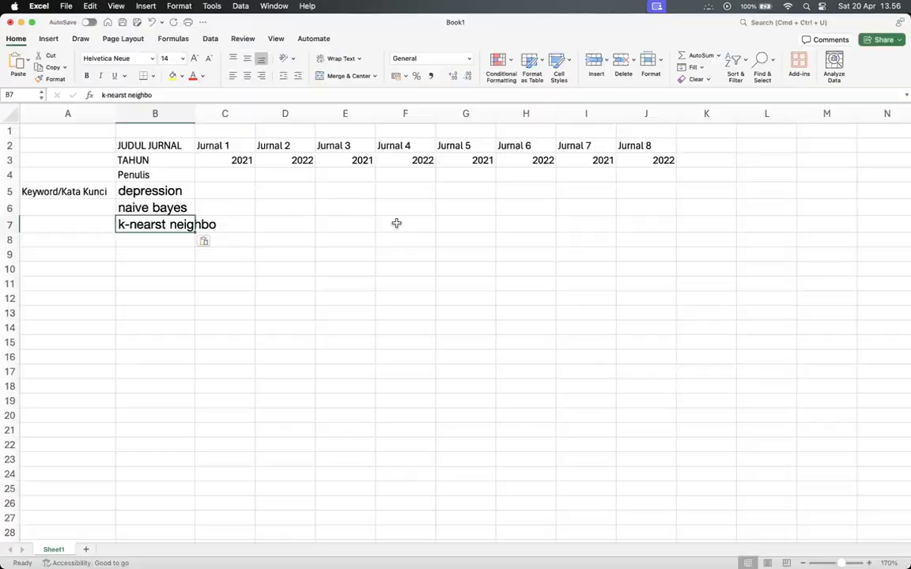
click(168, 96)
text(4)
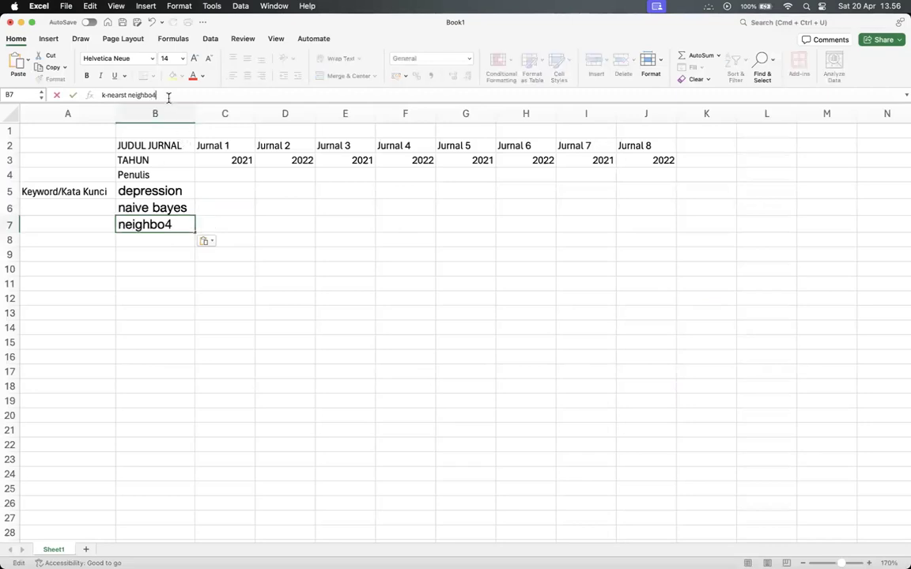
key(Return)
key(super+v)
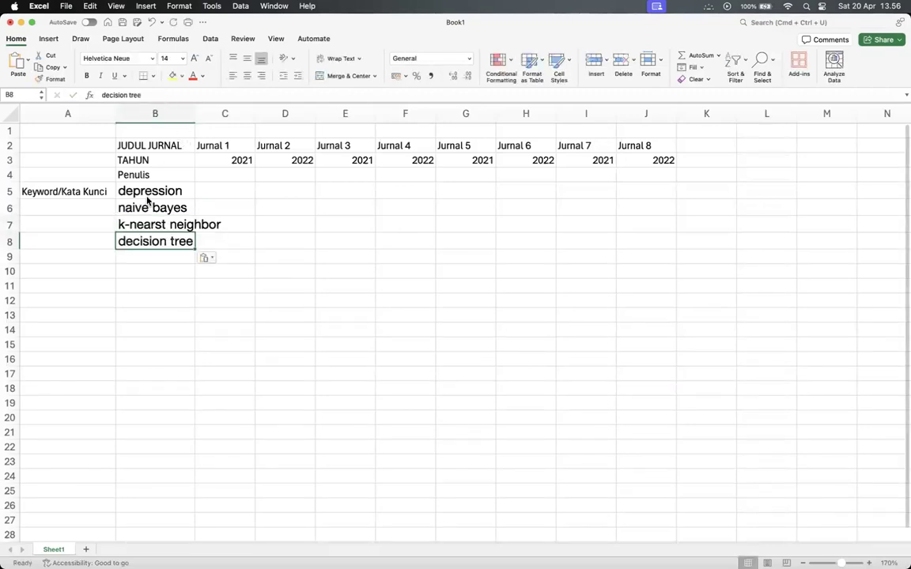
Copy the random forest keyword from the article in Chrome into cell B9 in Excel
key(super+Tab)
drag(158, 236, 207, 237)
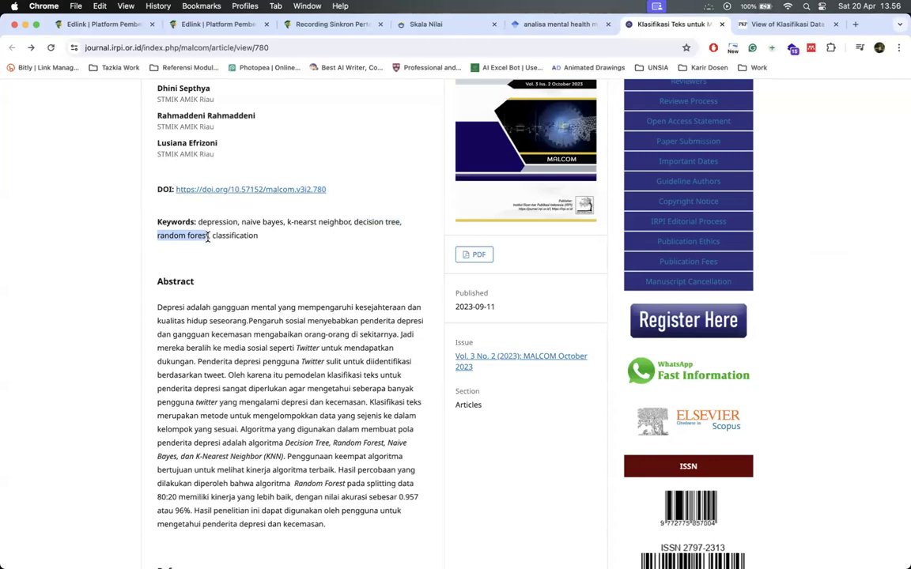
key(super+c)
key(super+Tab)
key(Return)
key(super+v)
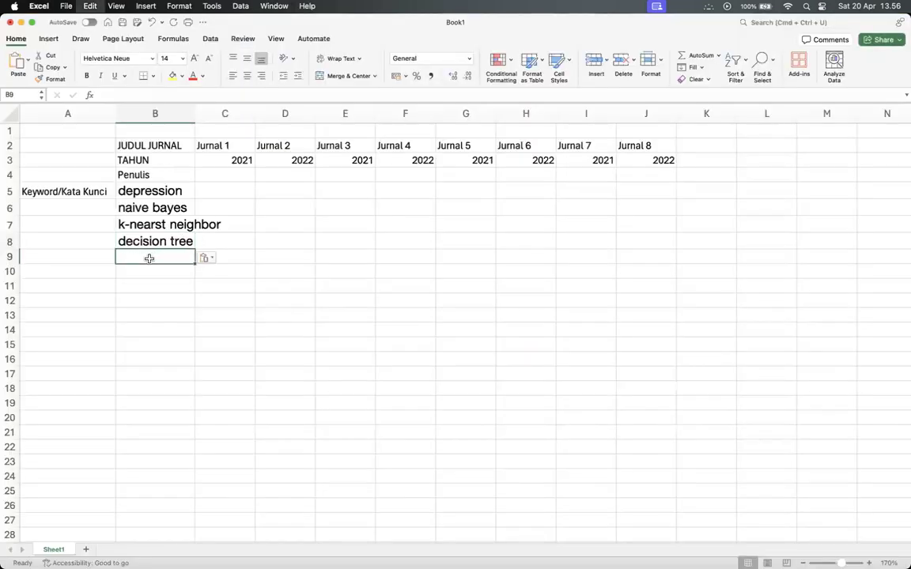
Copy the keyword classification from the article in Chrome into cell B10 in Excel
key(super+Tab)
double_click(226, 235)
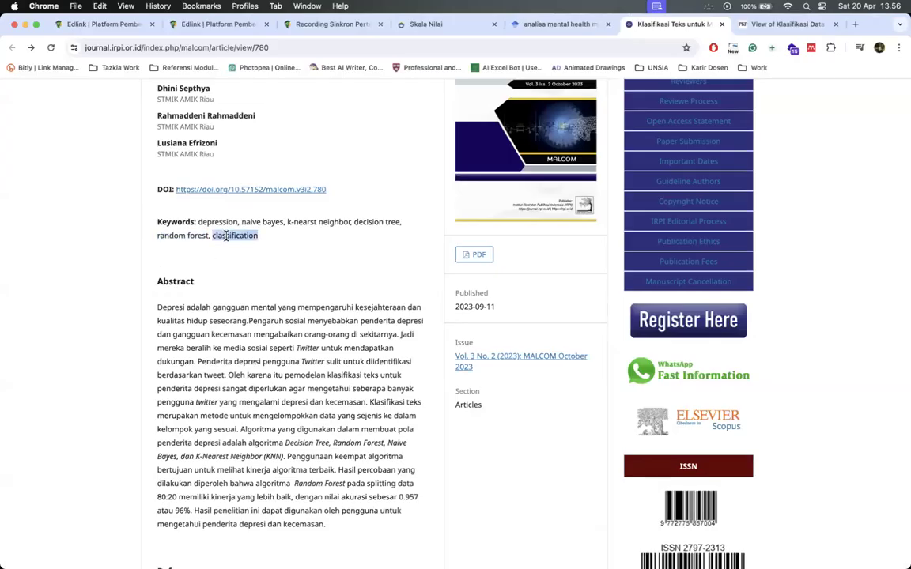
key(super+c)
key(super+Tab)
key(Return)
key(super+v)
Complete the keyword in cell B9 so it reads random forest
click(170, 258)
click(180, 94)
text(t)
key(Return)
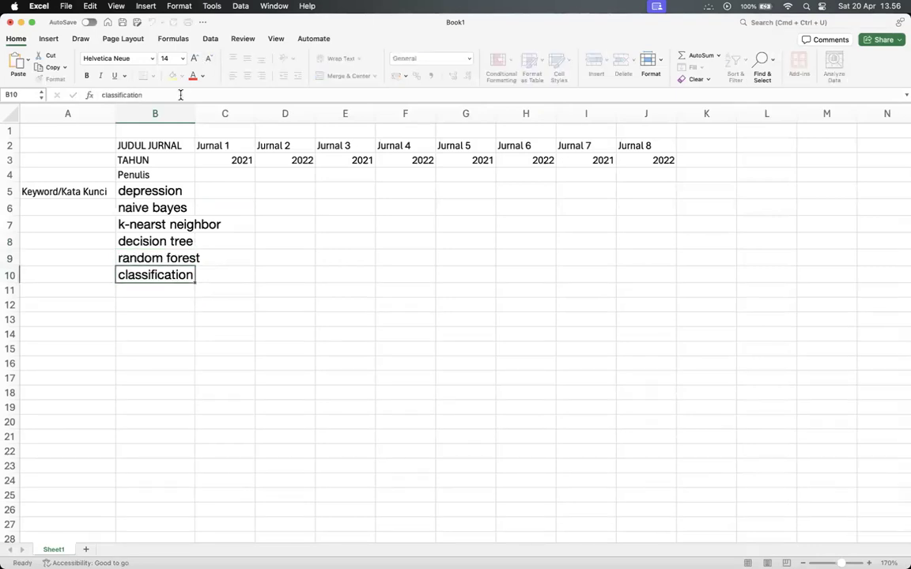
Open the IJESPG Random Forest mental health article in Chrome and compare its keyword classification with the keyword list in the Excel worksheet
key(super+Tab)
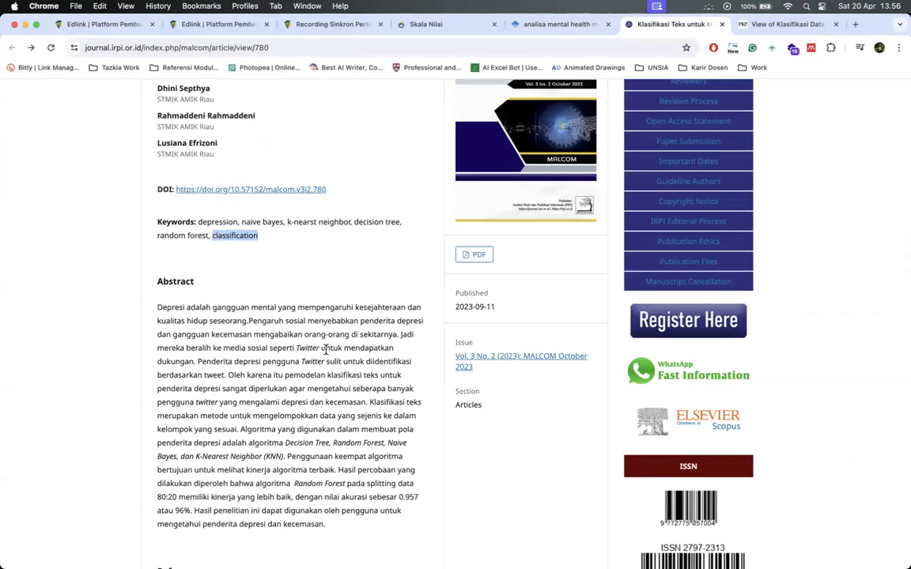
click(758, 25)
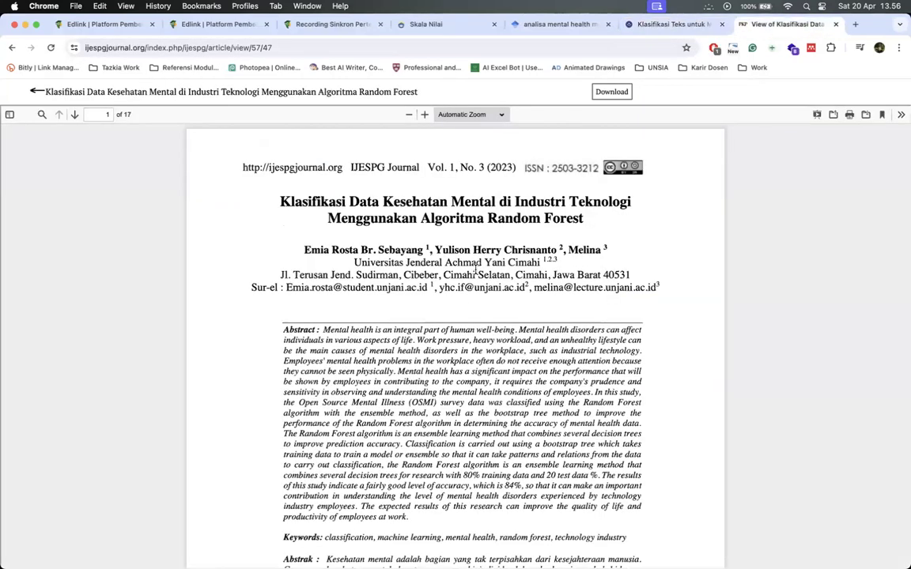
scroll(475, 271, down, 8)
double_click(344, 217)
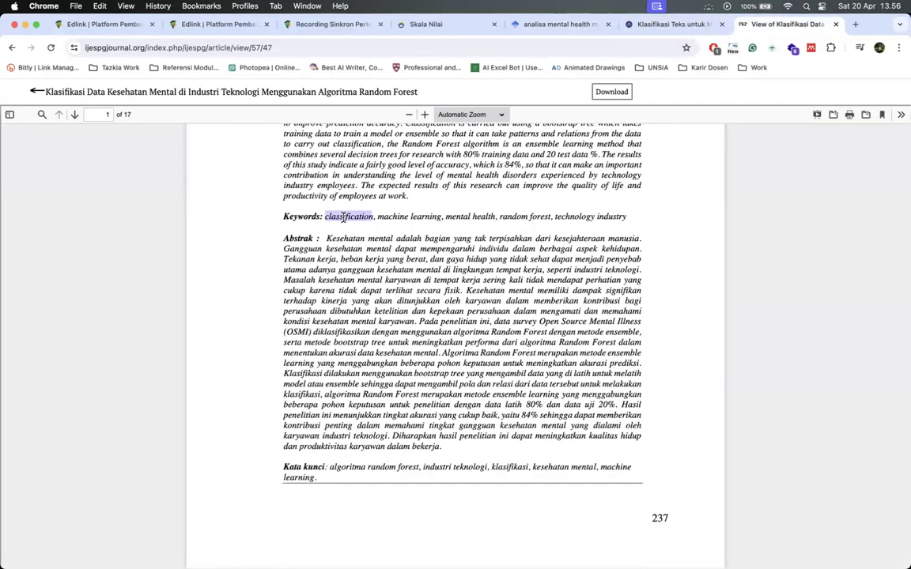
key(super+Tab)
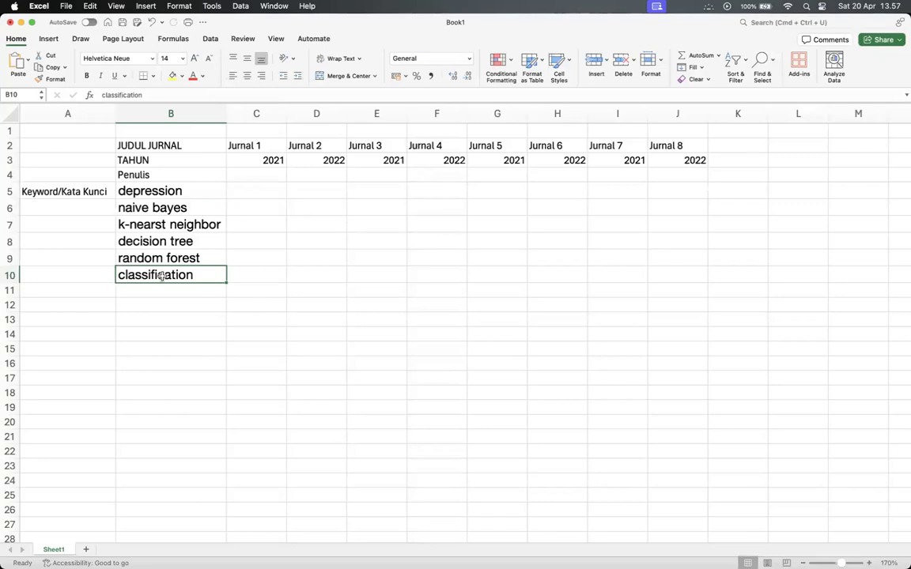
key(super+Tab)
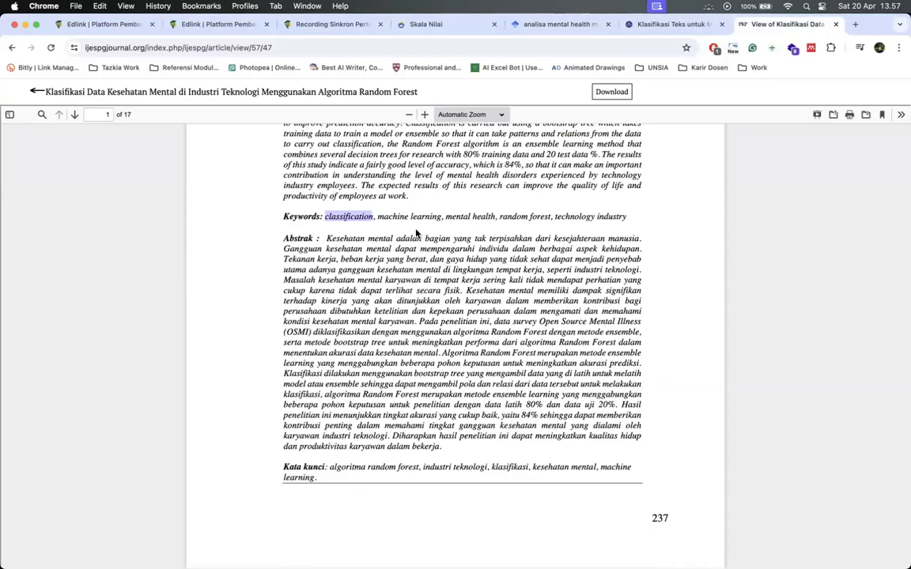
key(super+Tab)
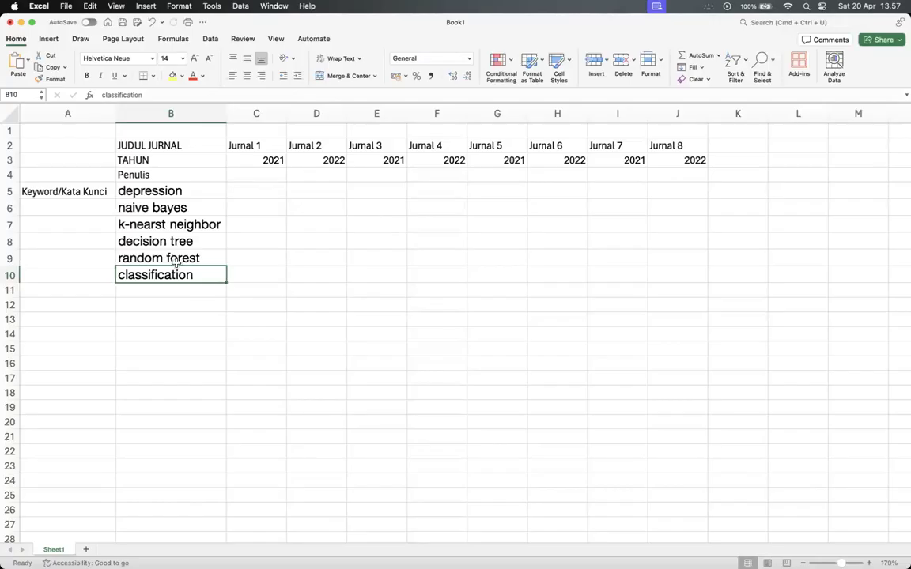
Copy the keyword machine learning from the IJESPG article in Chrome into cell B11 in Excel
key(super+Tab)
drag(377, 217, 435, 221)
key(super+c)
key(super+Tab)
click(190, 291)
key(super+v)
Copy the keyword mental health from the IJESPG article in Chrome into cell B12 in Excel
key(super+Tab)
drag(446, 217, 496, 218)
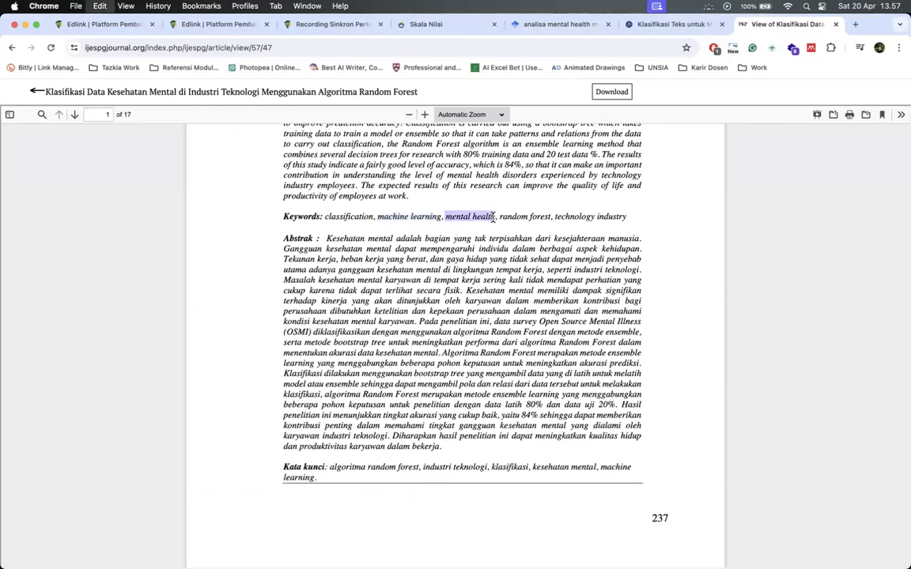
key(super+c)
key(super+Tab)
click(155, 314)
key(super+v)
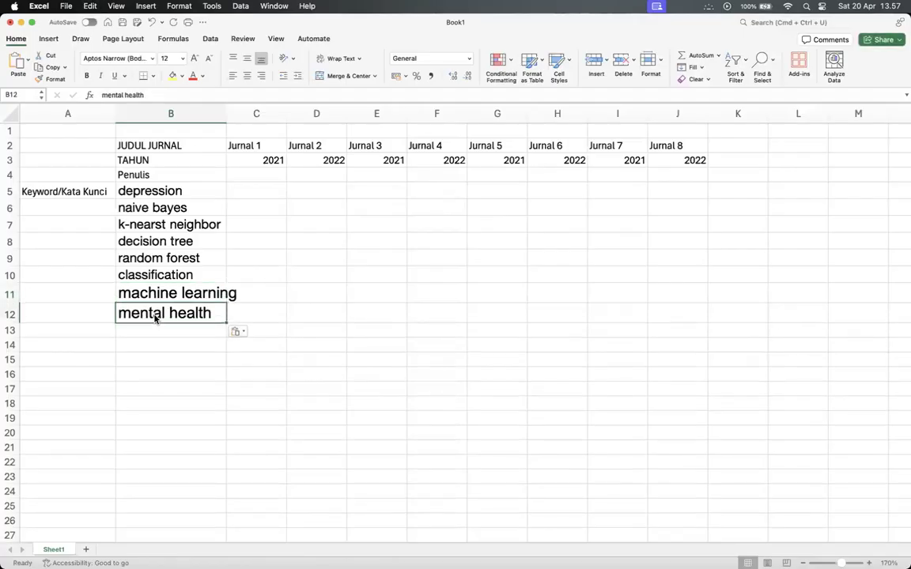
Copy the keyword random forest from the IJESPG article in Chrome into cell B13 in Excel
key(super+Tab)
drag(501, 217, 547, 216)
key(super+c)
key(super+Tab)
click(172, 333)
key(super+v)
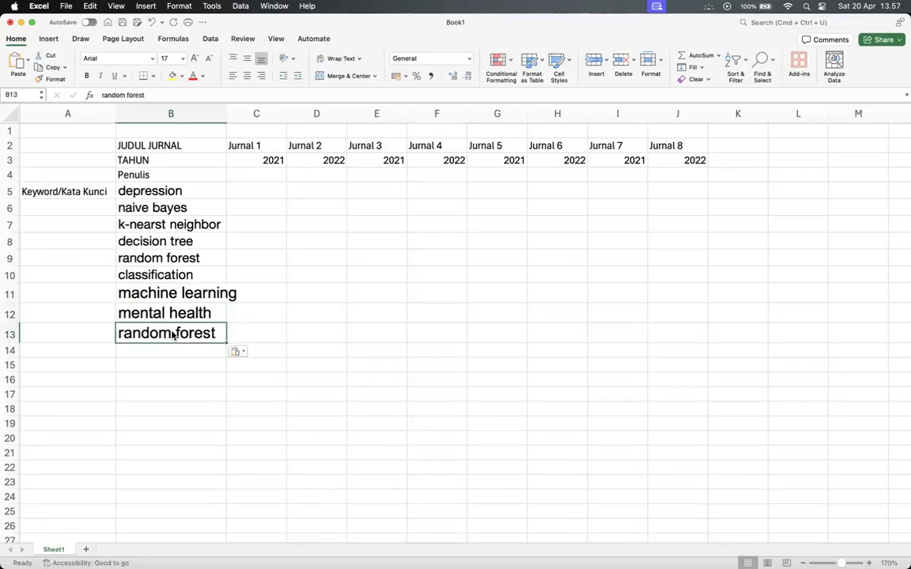
Copy the last keyword, technology industry, from the IJESPG article in Chrome into cell B14 in Excel
key(super+Tab)
drag(557, 217, 628, 218)
click(629, 219)
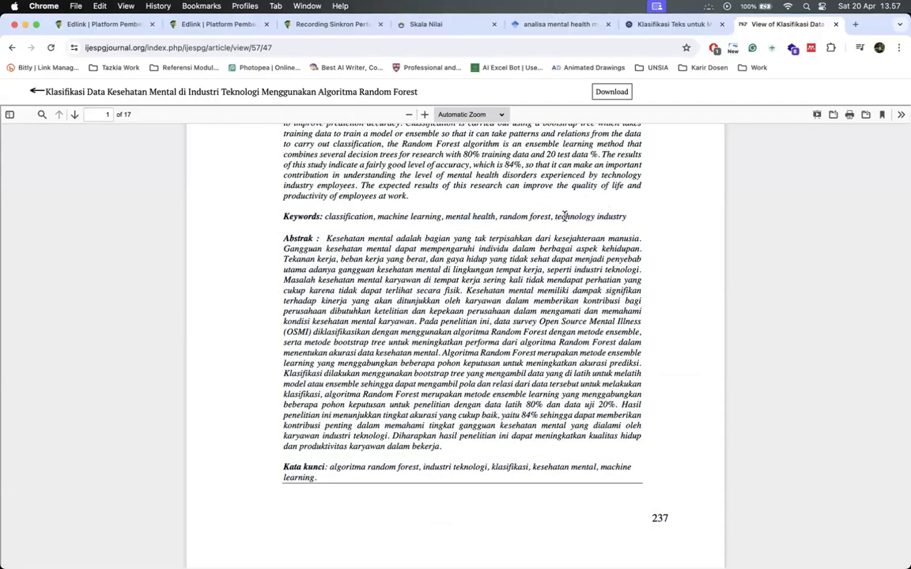
drag(556, 216, 626, 217)
key(super+c)
key(super+Tab)
click(160, 349)
key(super+v)
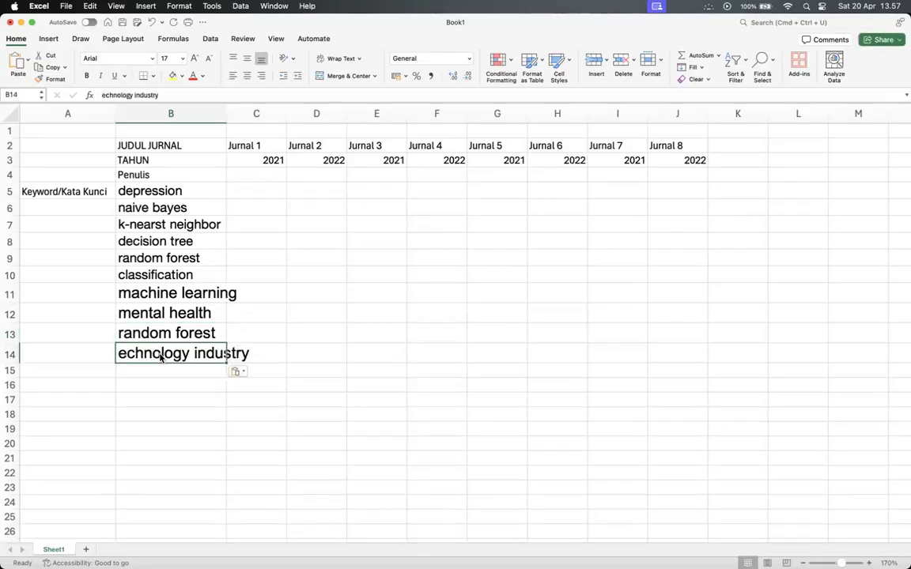
Correct the keyword in cell B14 so it reads technology industry
double_click(120, 353)
text(t)
key(Return)
key(Return)
Clear the formats of the whole worksheet while keeping its contents
key(super+a)
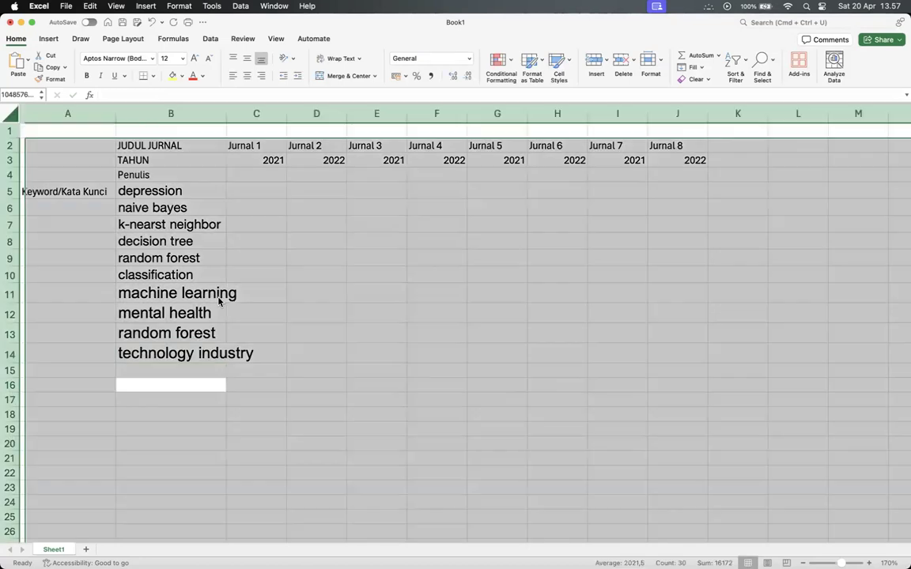
click(694, 79)
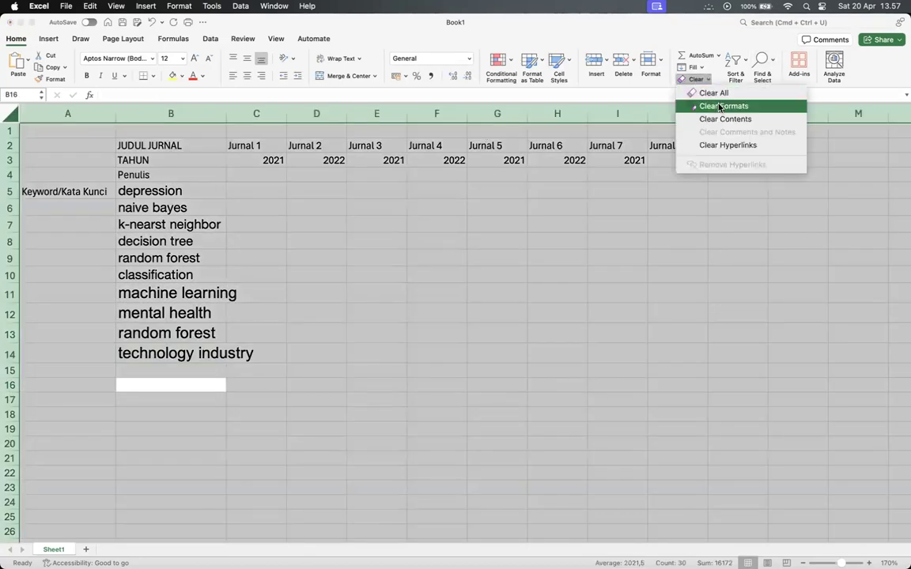
click(700, 106)
click(332, 260)
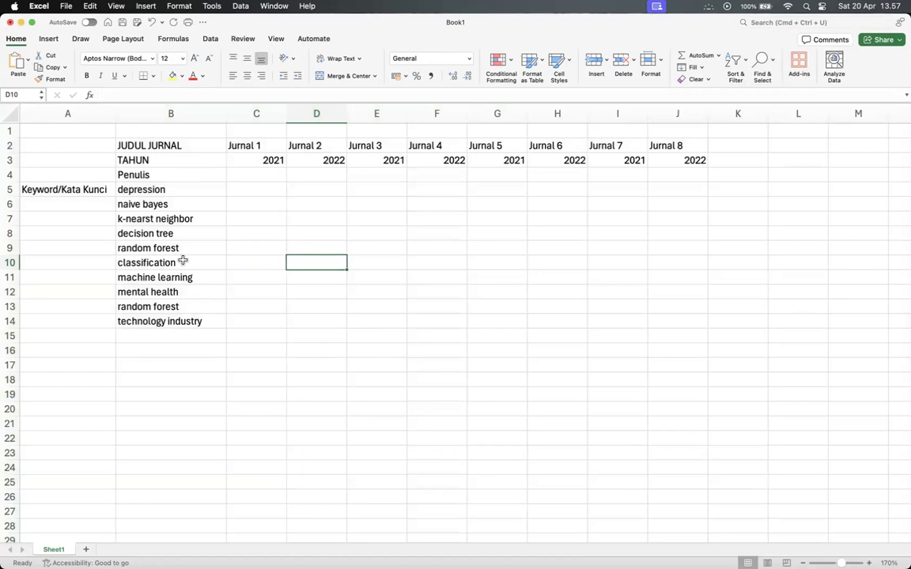
Mark the keywords depression through classification with x for Jurnal 1 in cells C5 to C10
click(259, 192)
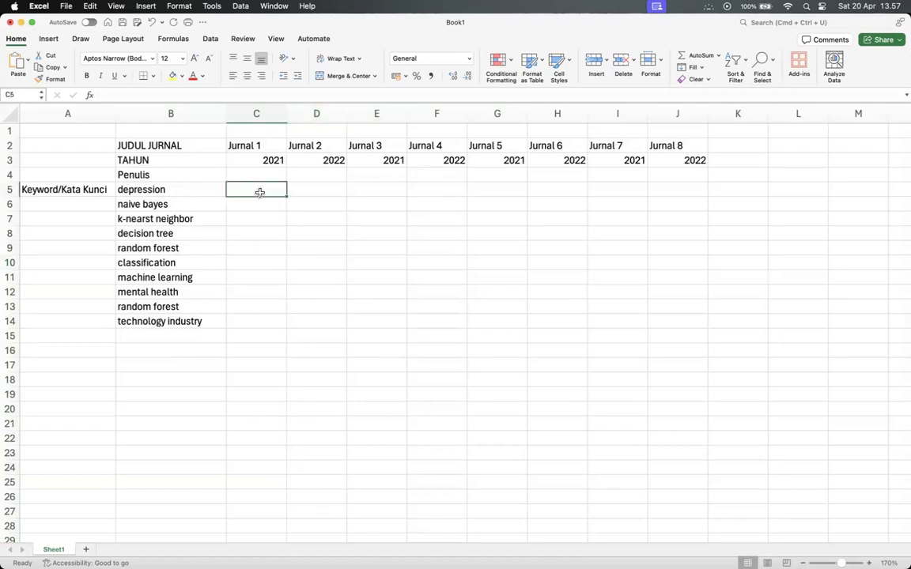
text(x)
key(Return)
text(x x)
key(Return)
text(x)
key(Return)
text(x)
key(Return)
text(x)
key(Tab)
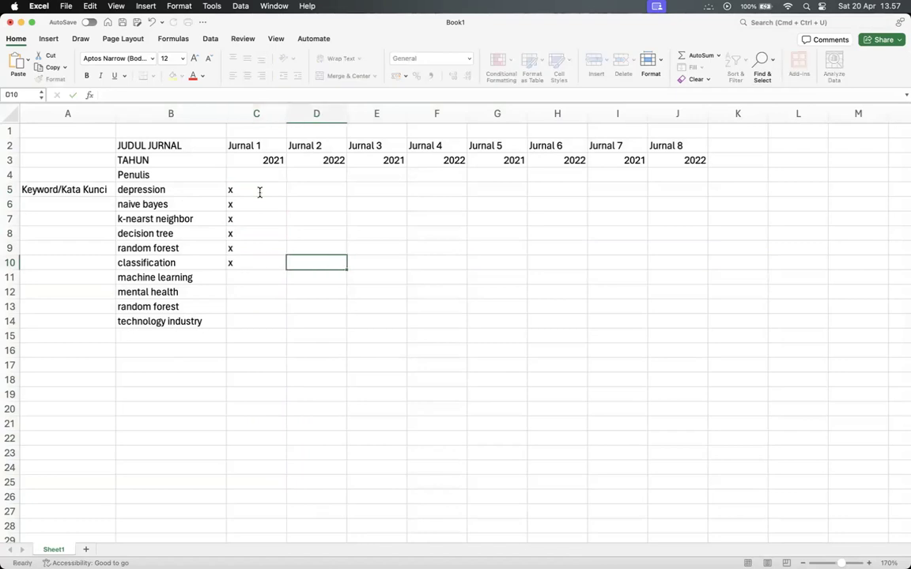
Mark the keywords classification through technology industry with x for Jurnal 2 in cells D10 to D14
text(x)
key(Return)
text(x x)
key(Return)
text(x)
key(Return)
text(x)
Mark example keywords for Jurnal 3 with x in cells E6, E8 and E10 to E13
key(Up)
key(Up)
key(Up)
key(Up)
key(Up)
key(Up)
key(Up)
key(Up)
key(Up)
key(Right)
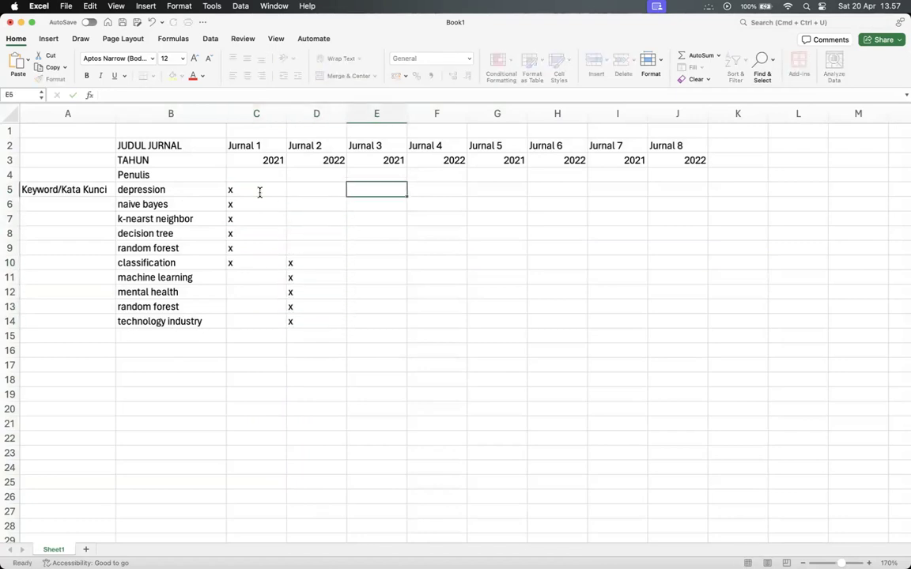
key(Down)
text(x)
key(Down)
key(Down)
text(x)
key(Down)
key(Down)
text(x)
key(Return)
text(x)
key(Return)
text(x)
key(Return)
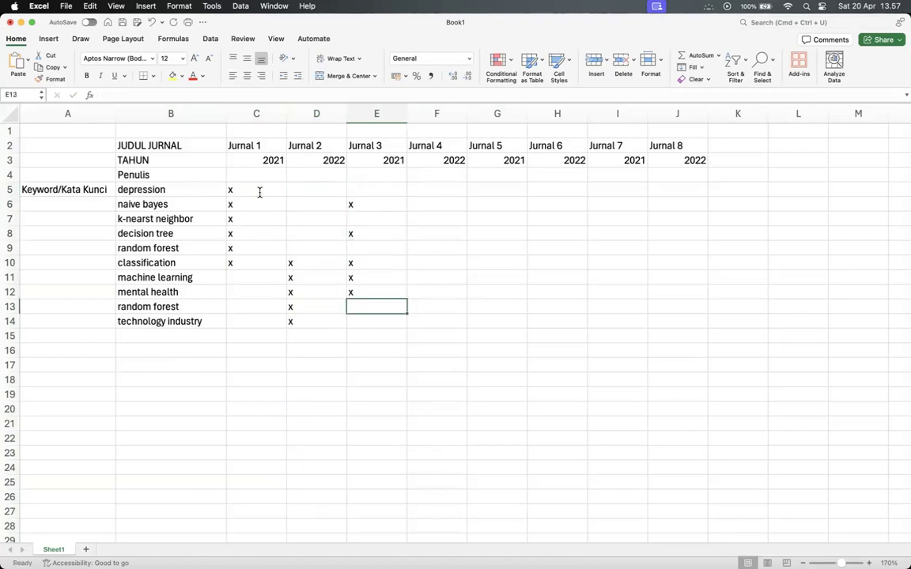
text(x)
key(Tab)
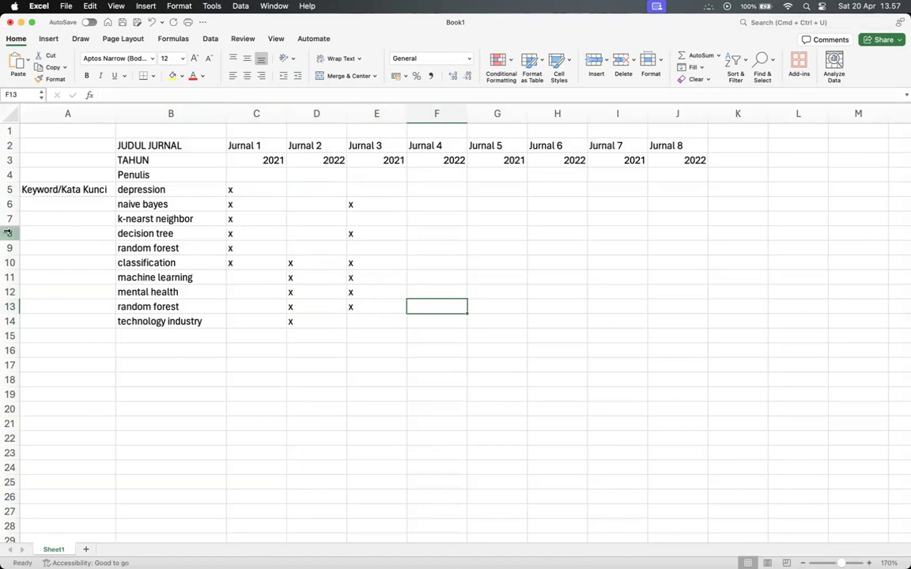
Enter the row label Masalah in cell A15 below the keyword section
click(69, 340)
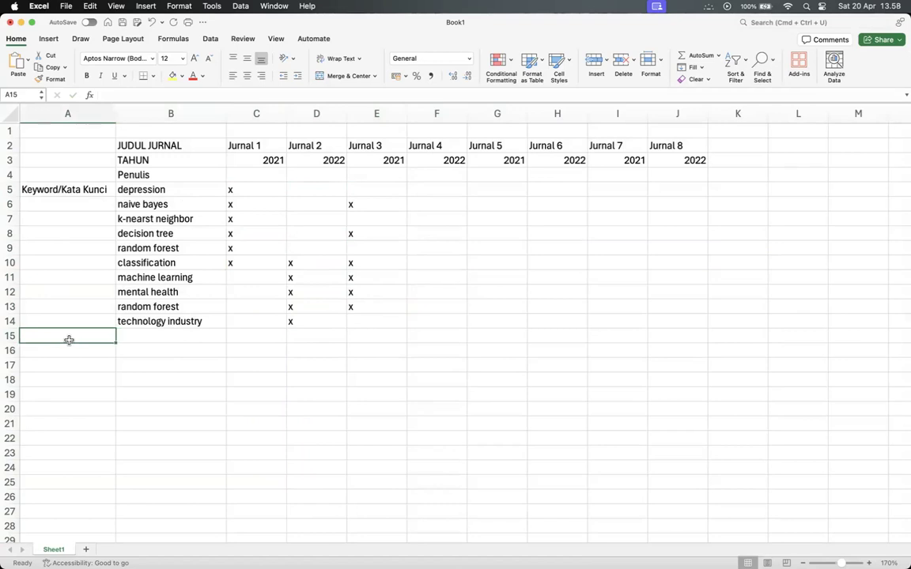
text(Masalah)
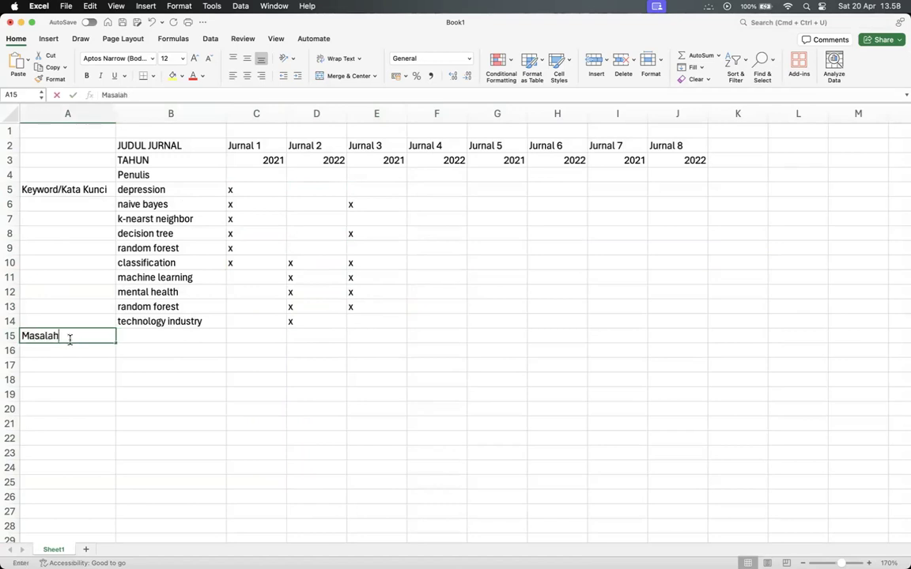
key(Return)
Enter the row labels Metodologi (Metode, algortima, dll) in cell A16 and Hasil in cell A17
text(Medo)
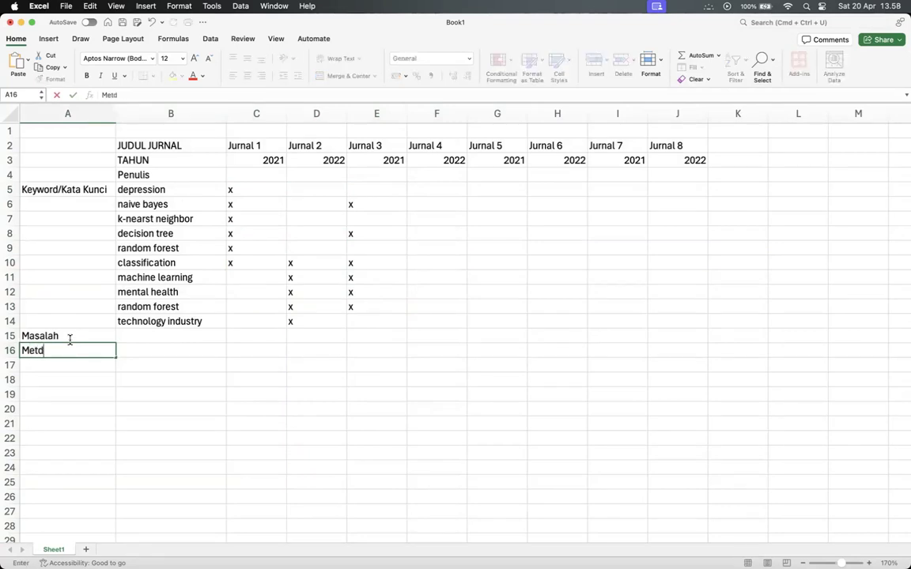
key(BackSpace)
key(BackSpace)
text(odologi (Meto)
key(BackSpace)
text(etode)
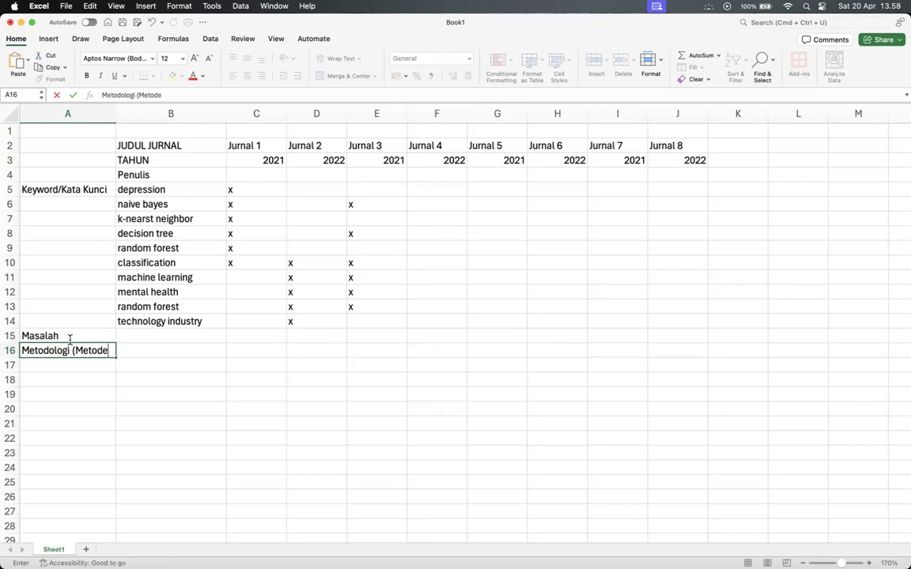
text(, algortima, dll)
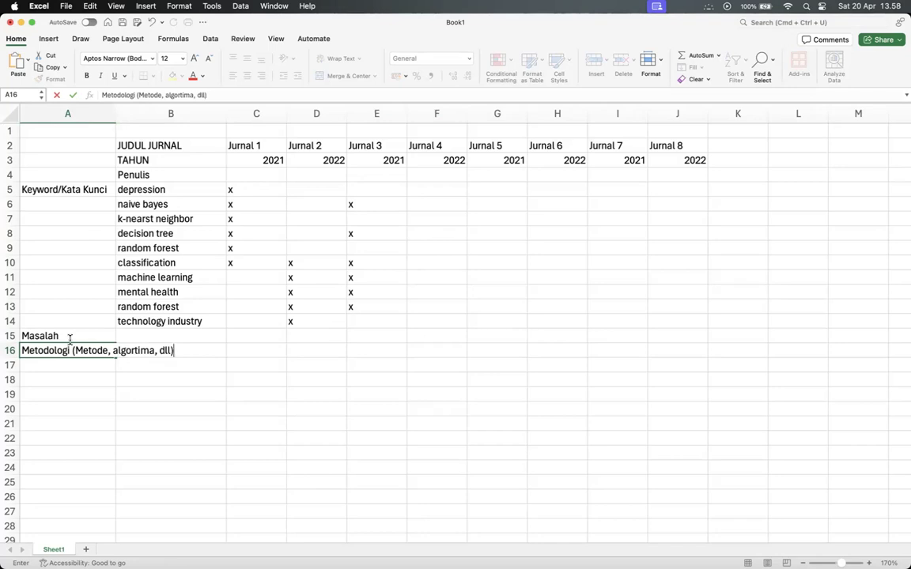
key(Return)
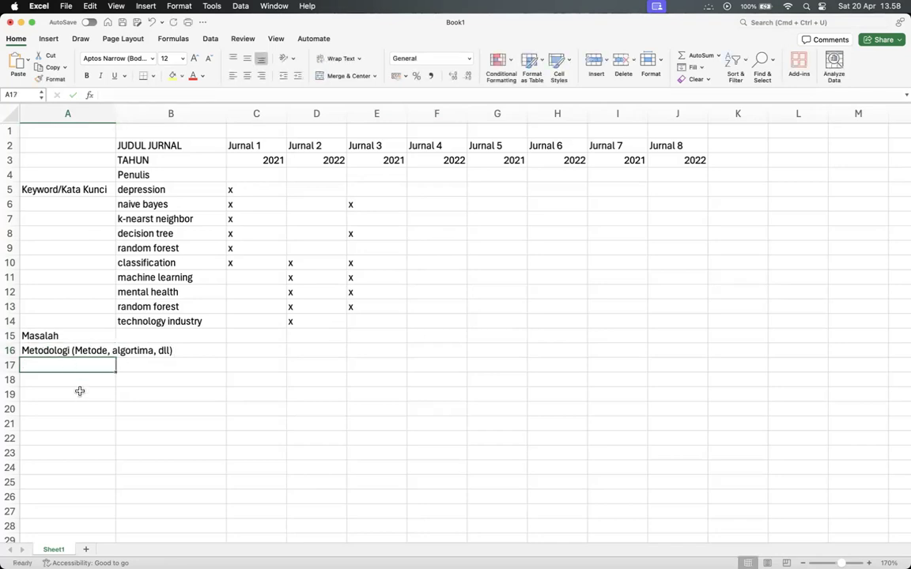
text(Hasil)
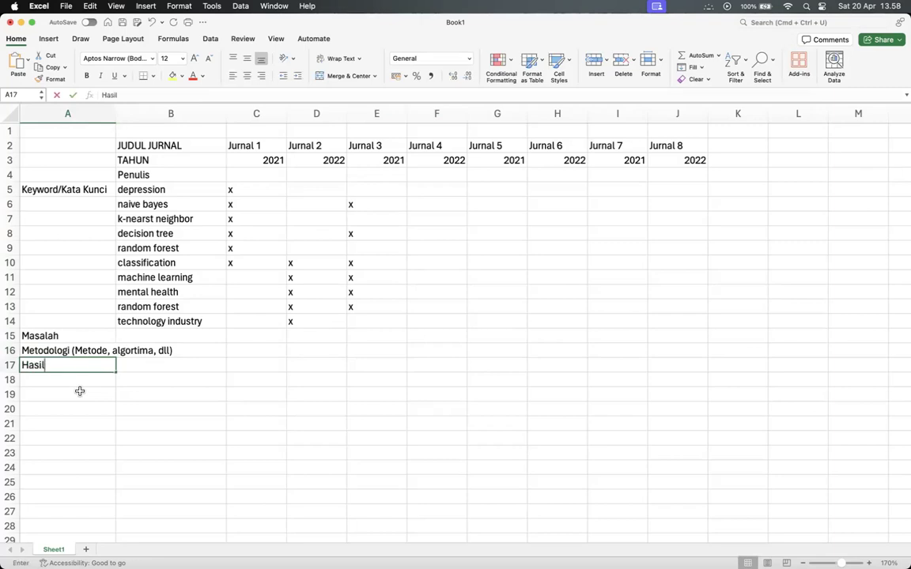
key(Return)
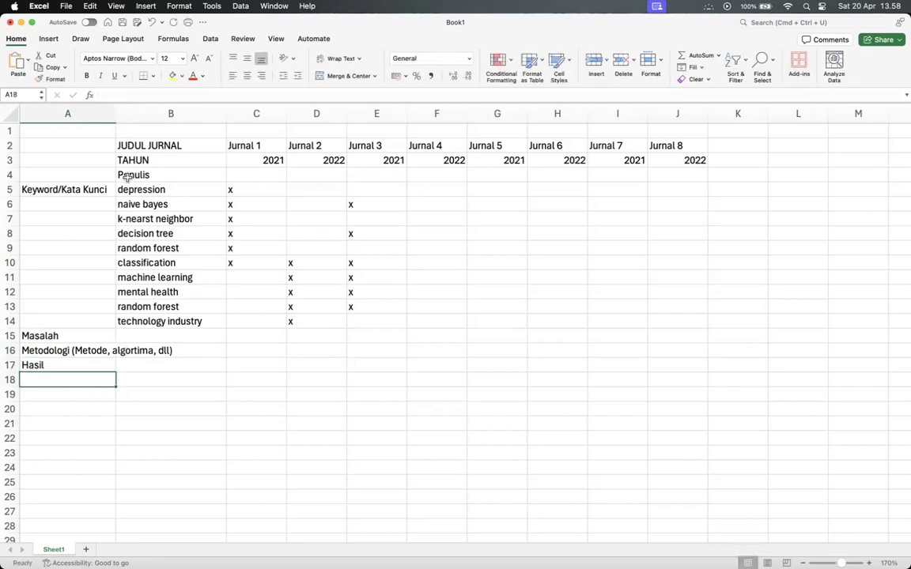
Widen column A so the Metodologi label fits inside it
key(super+a)
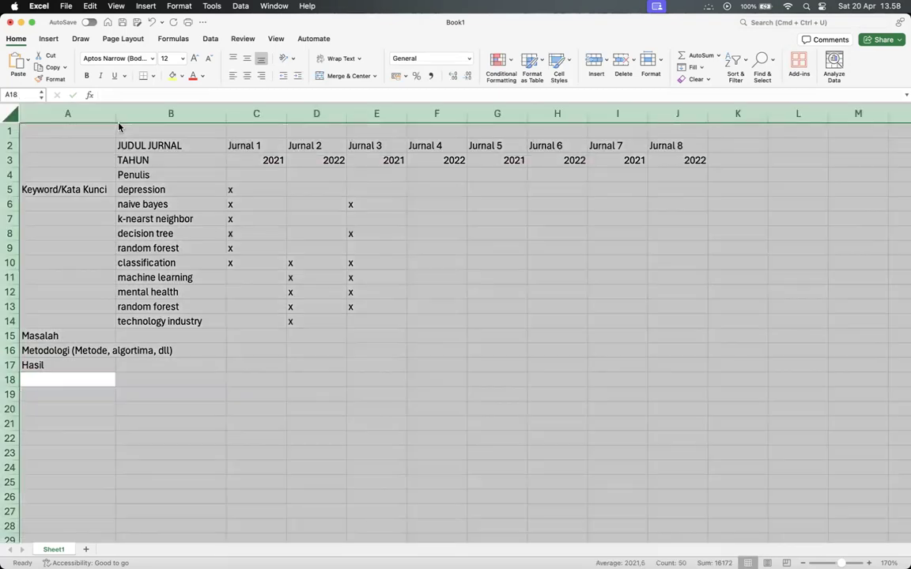
click(262, 332)
drag(117, 114, 184, 114)
click(471, 333)
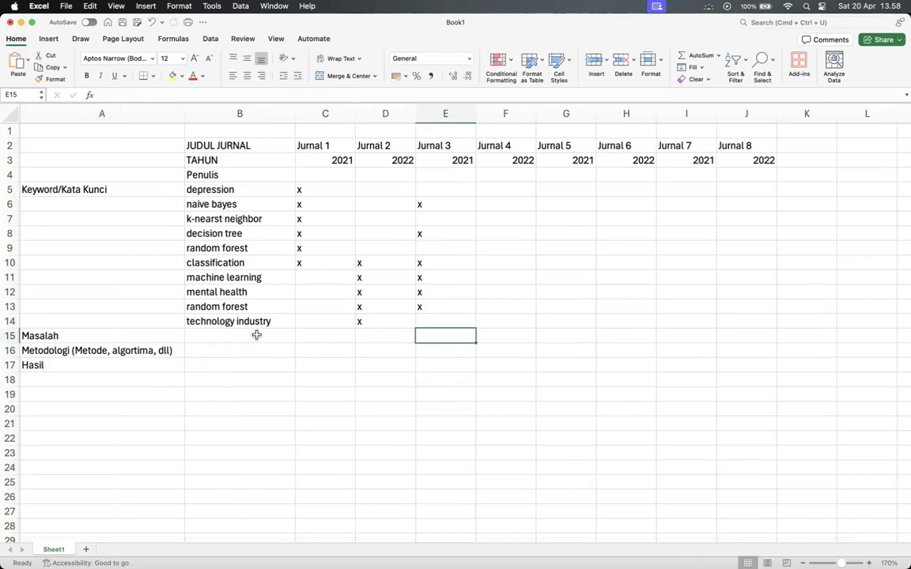
Switch to Chrome and open the abstract of the MALCOM journal article Klasifikasi Teks
click(328, 338)
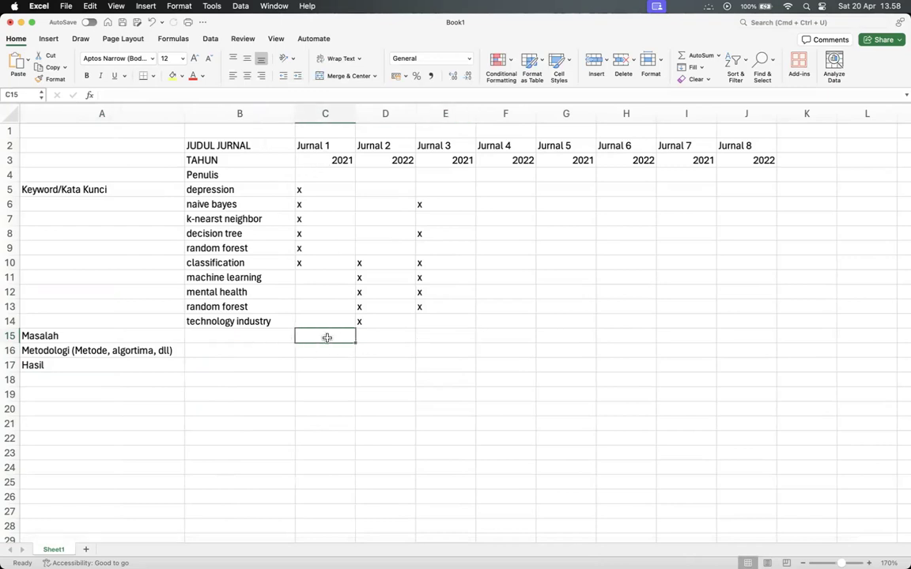
key(super+Tab)
scroll(398, 260, up, 2)
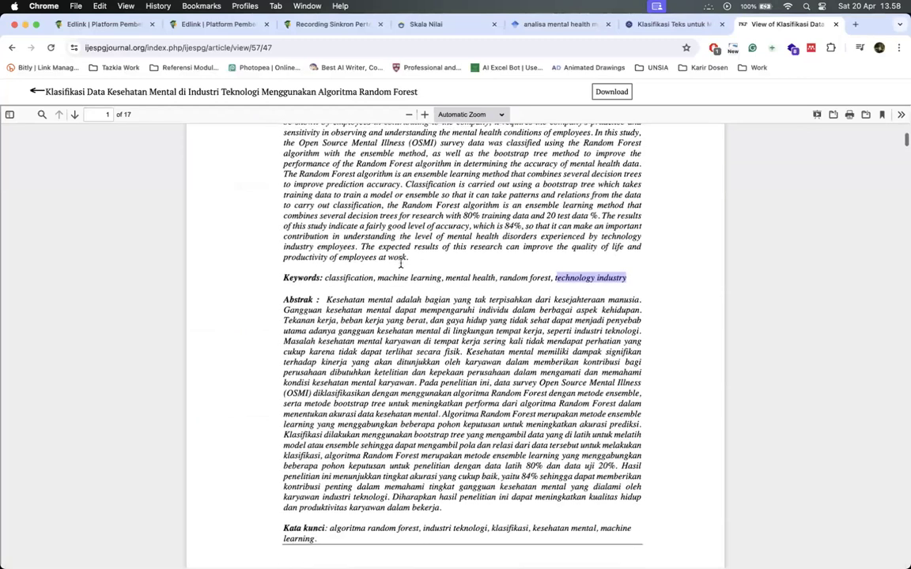
scroll(398, 266, down, 6)
click(667, 19)
scroll(363, 275, down, 4)
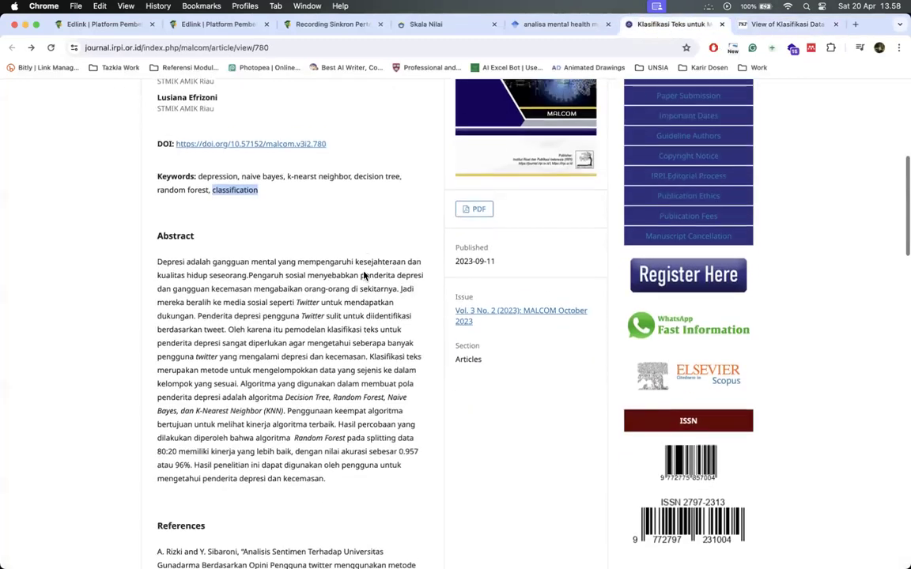
scroll(357, 232, down, 1)
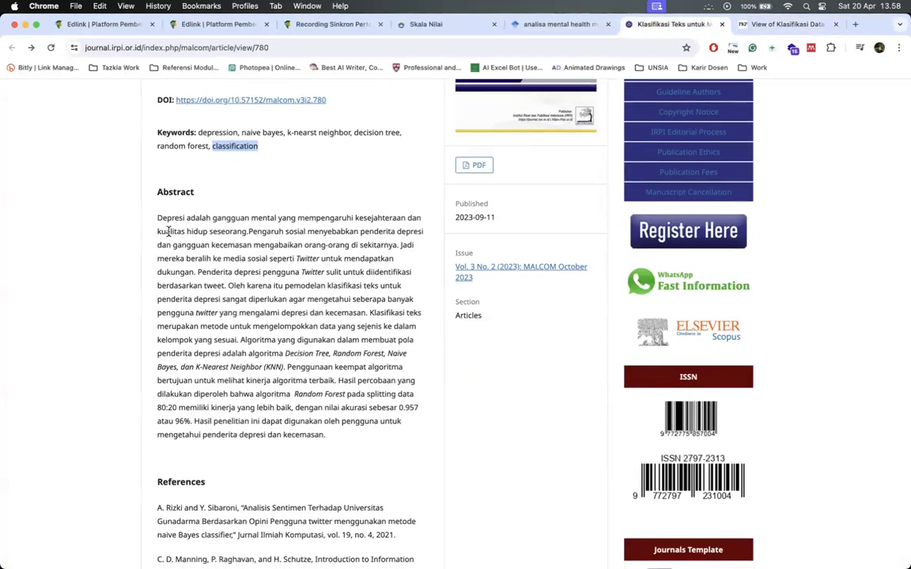
Copy the abstract's problem statement, from "Depresi adalah gangguan mental" through "depresi dan kecemasan.", and return to Excel
drag(158, 218, 362, 312)
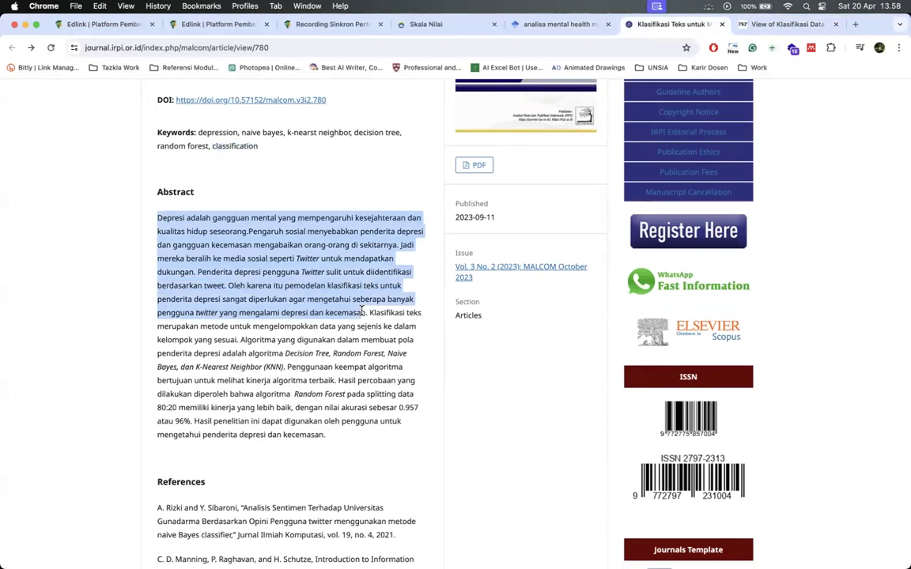
drag(362, 312, 239, 344)
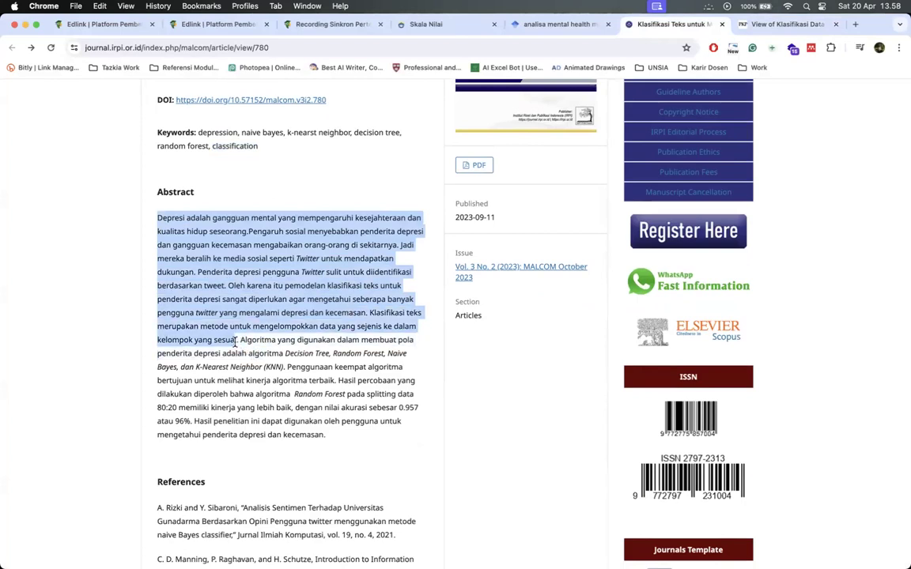
drag(235, 342, 370, 315)
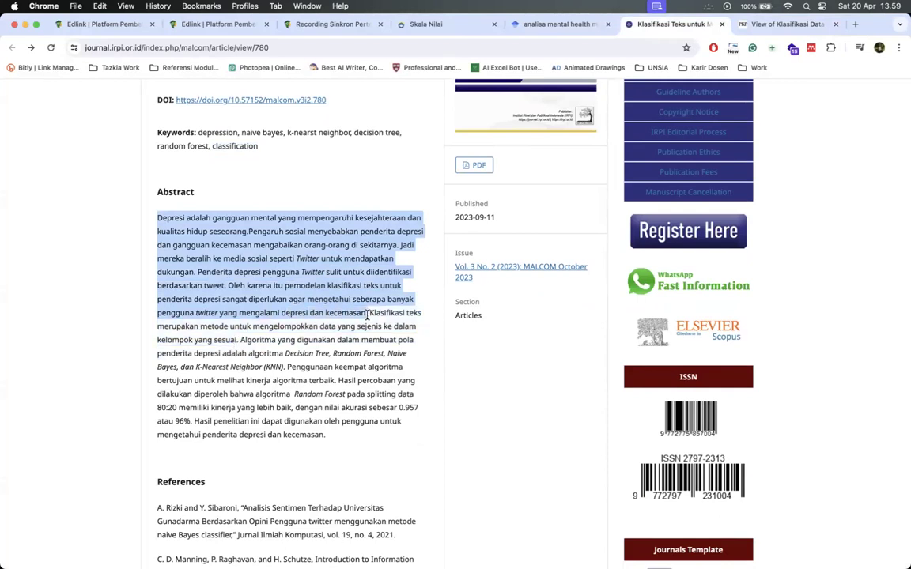
key(super+c)
key(super+Tab)
click(218, 333)
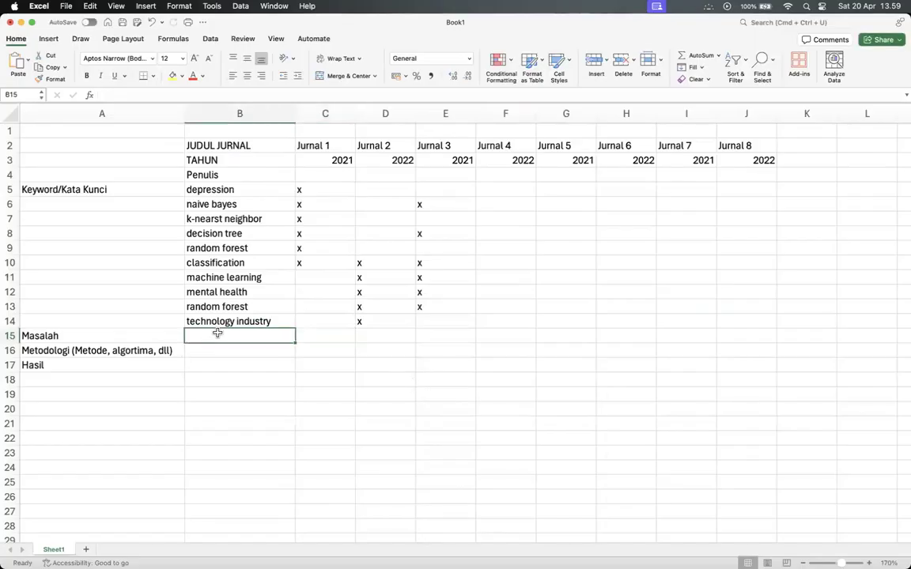
key(super+v)
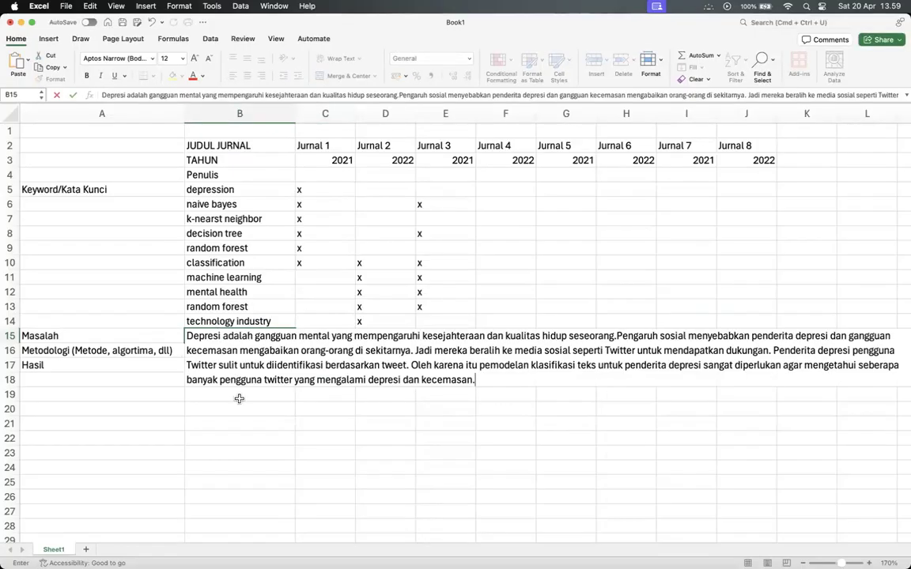
key(Escape)
click(327, 366)
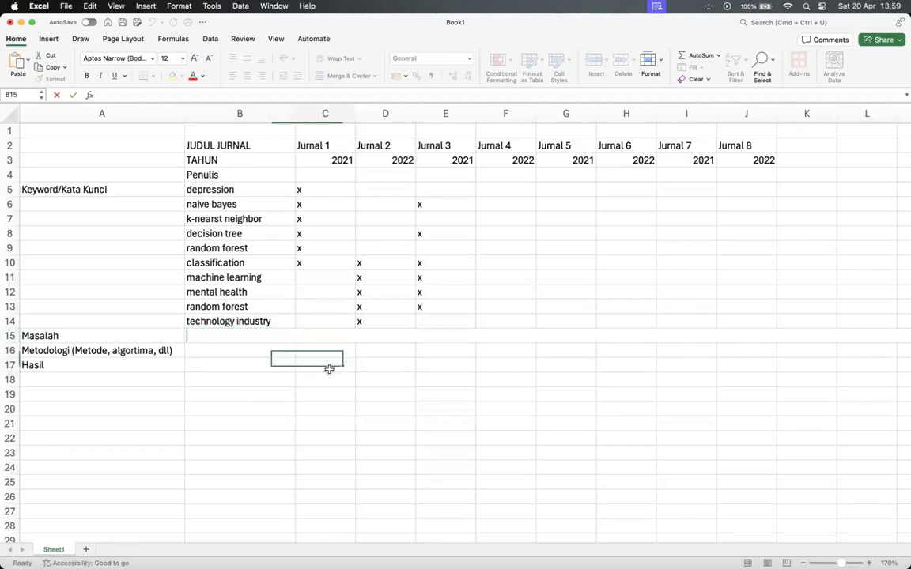
Paste the copied problem statement into cell C15, in the Masalah row under Jurnal 1
click(323, 332)
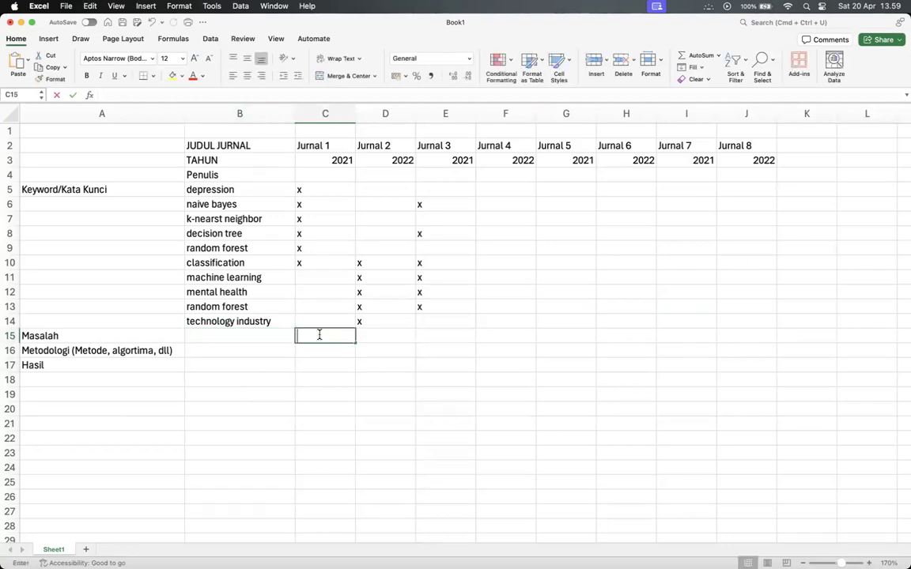
key(super+v)
click(366, 406)
Widen columns C and D and apply Wrap Text to the problem statement in cell C15
click(323, 335)
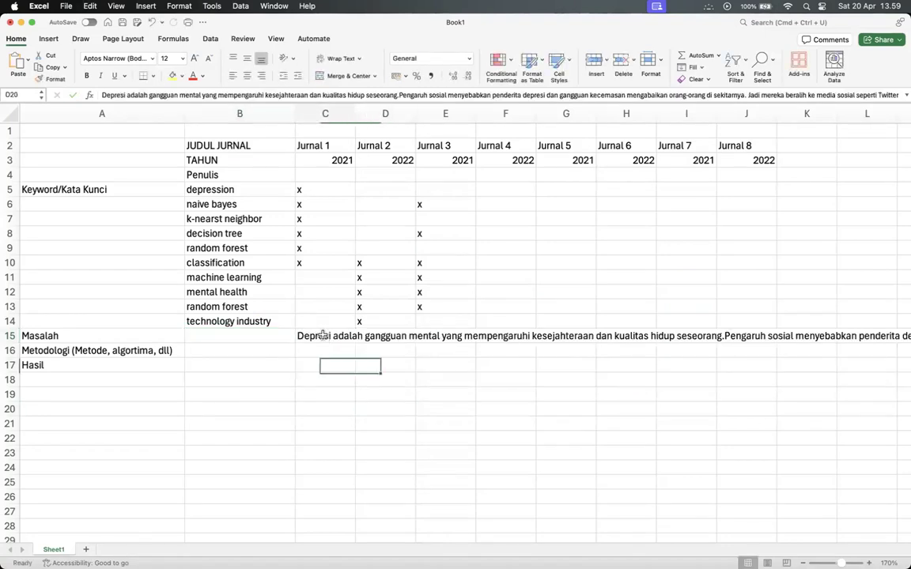
drag(355, 104, 390, 103)
drag(450, 111, 576, 116)
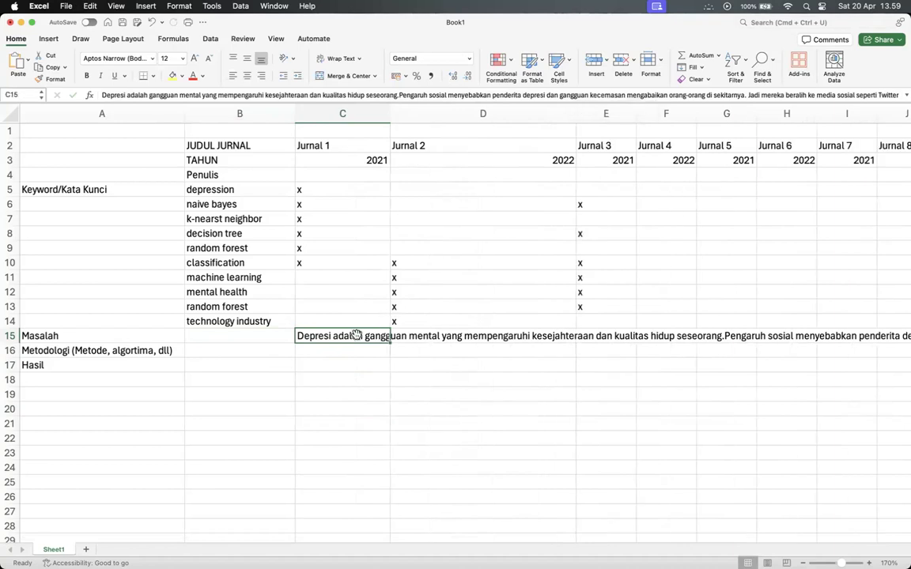
click(340, 60)
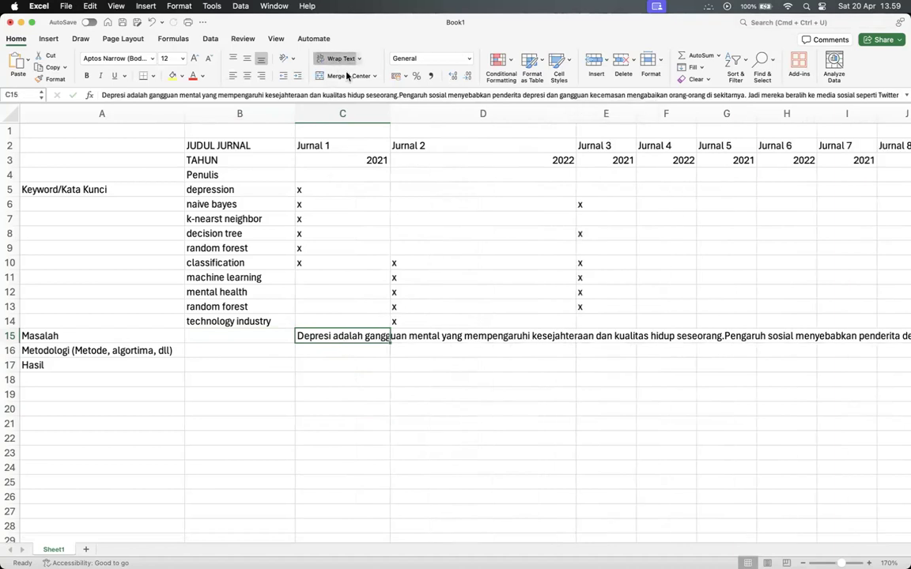
Widen column C to reflow the problem statement and reduce the height of row 15 to fit the text
scroll(425, 327, down, 5)
scroll(427, 327, up, 5)
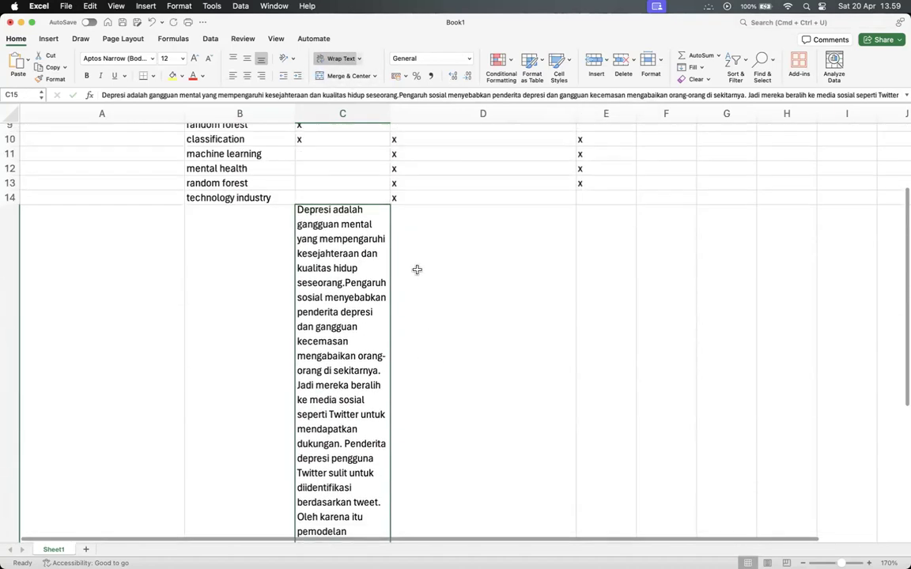
drag(390, 114, 517, 114)
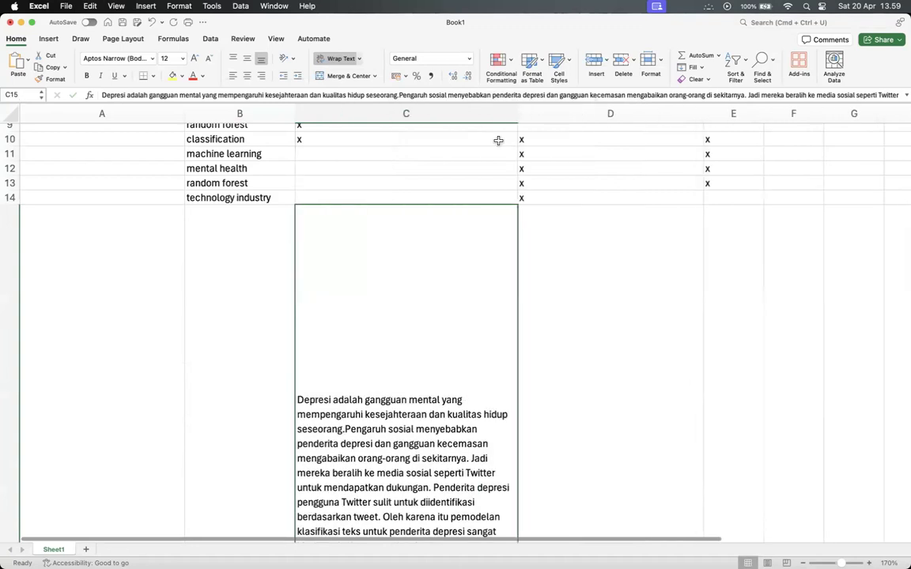
scroll(375, 286, down, 3)
drag(14, 395, 11, 325)
click(66, 390)
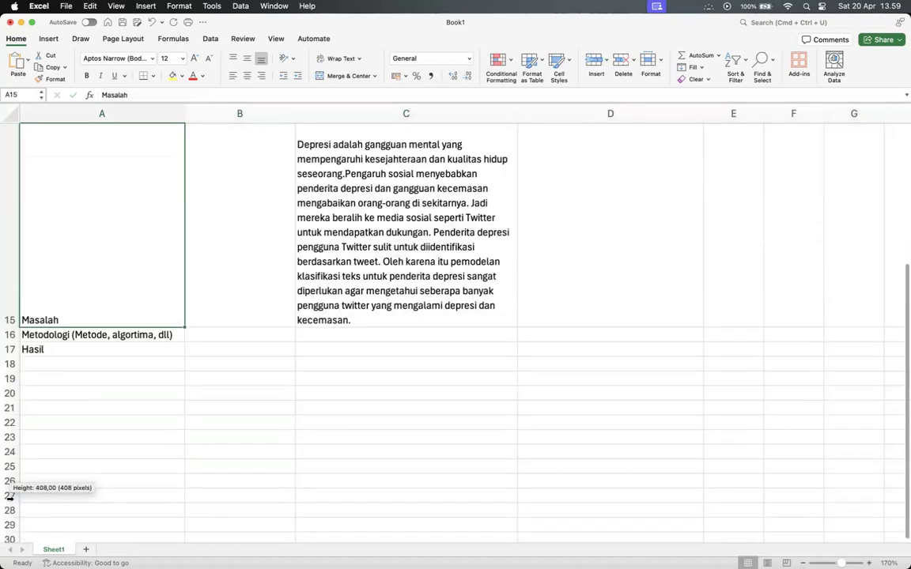
scroll(245, 325, up, 4)
click(314, 206)
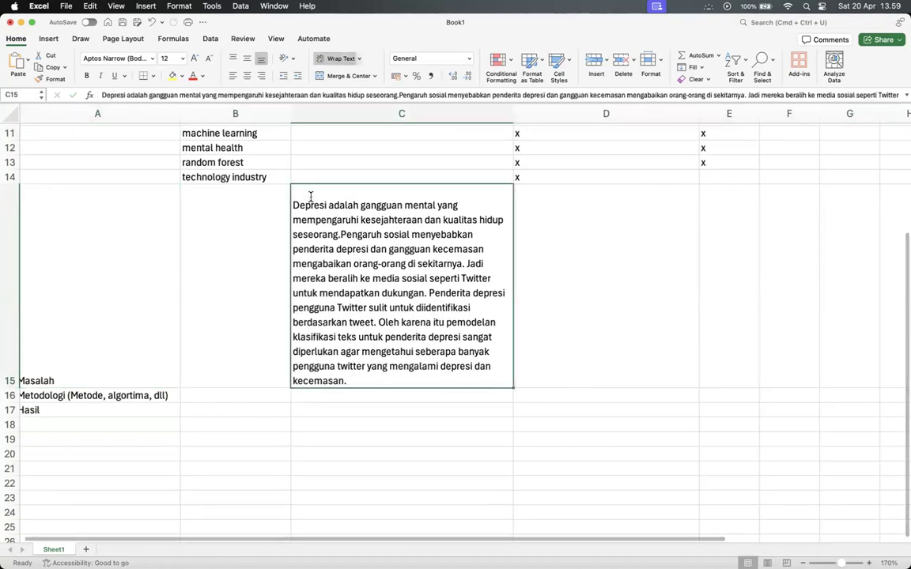
double_click(308, 193)
click(593, 293)
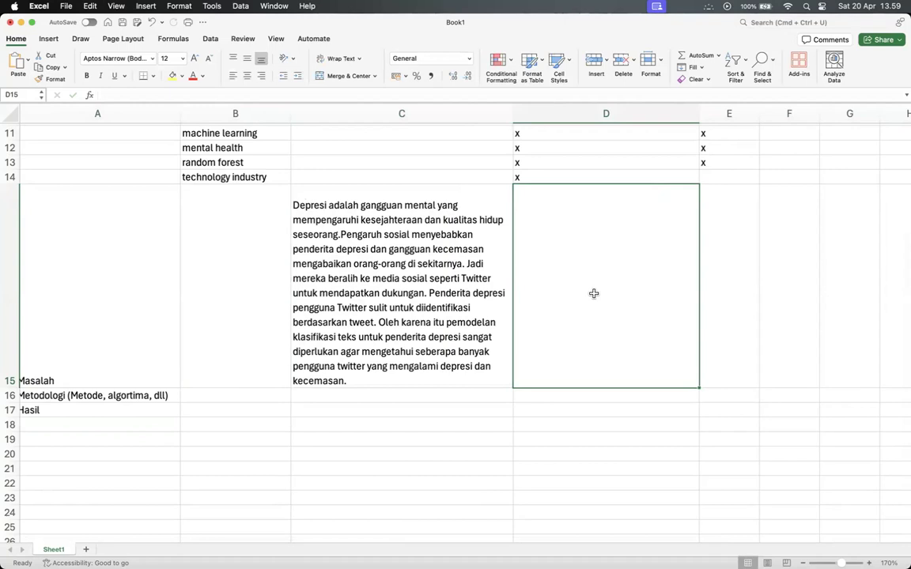
scroll(593, 294, down, 1)
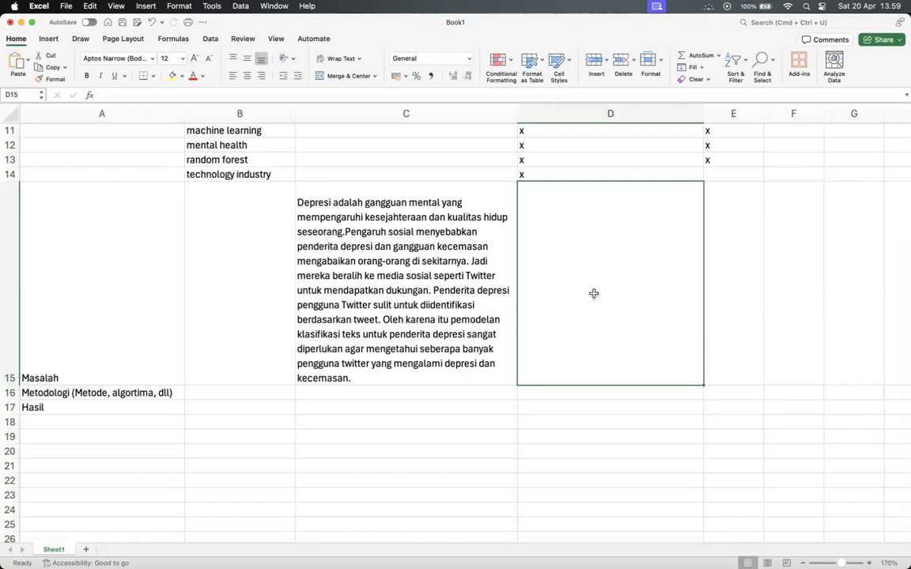
Copy "Decision Tree, Random Forest, Naive Bayes, dan K-Nearest Neighbor (KNN)" from the MALCOM abstract in Chrome into Excel cell C16, the Metodologi row
key(super+Tab)
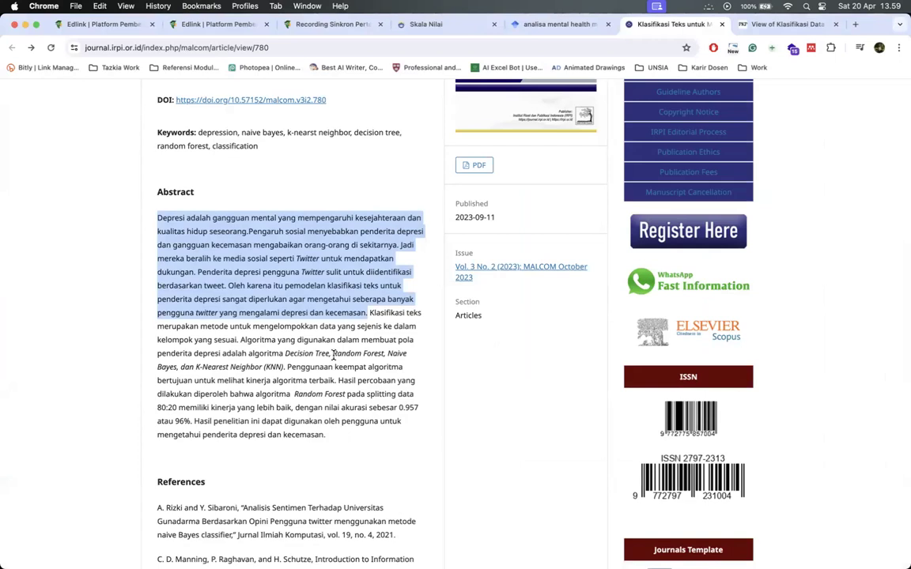
drag(286, 353, 285, 366)
key(super+c)
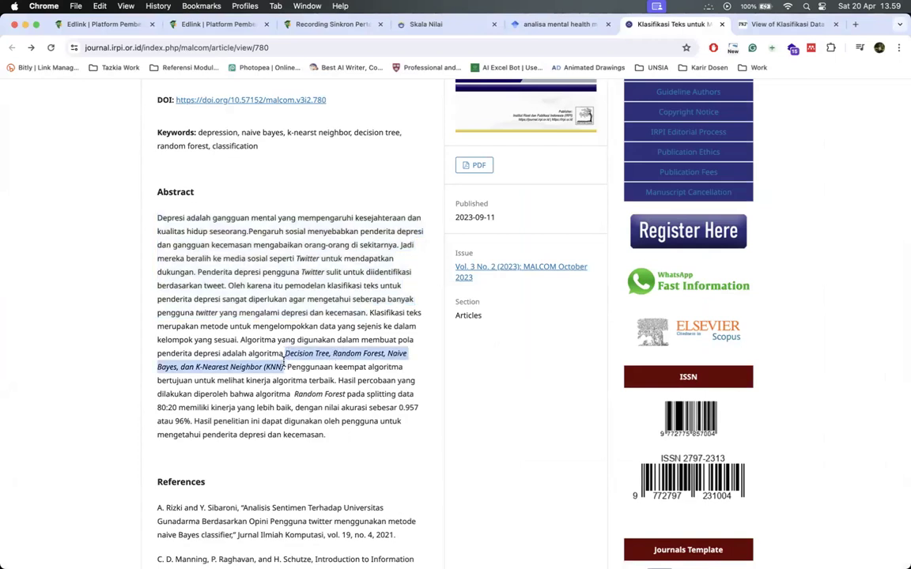
key(super+Tab)
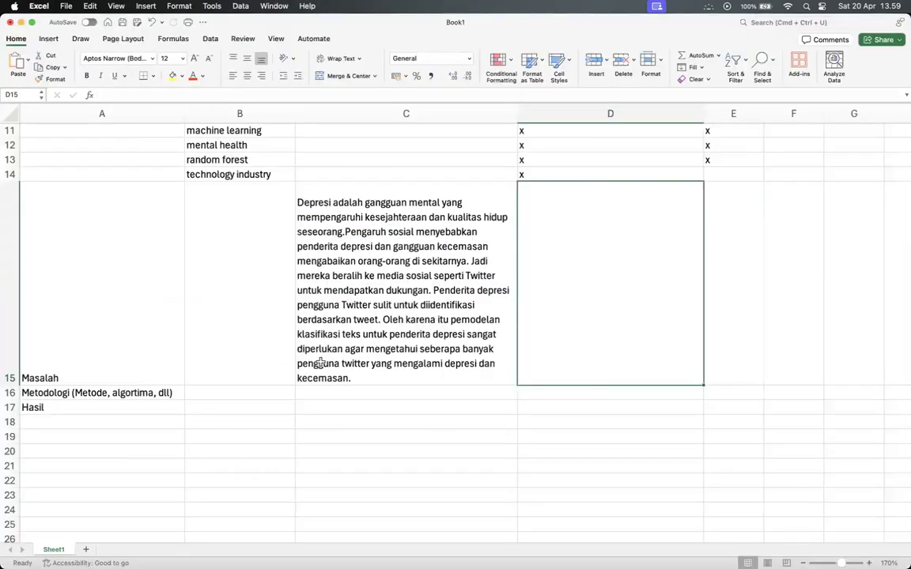
click(361, 395)
key(super+v)
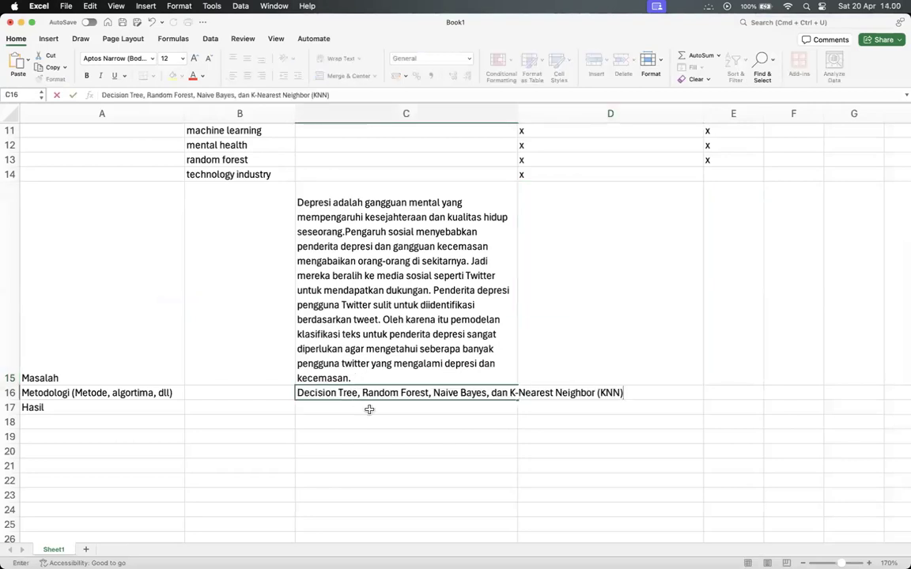
click(368, 408)
Copy the abstract's results, from "Hasil percobaan yang dilakukan" through "depresi dan kecemasan.", from Chrome into Excel cell C17, the Hasil row
key(super+Tab)
scroll(370, 409, down, 3)
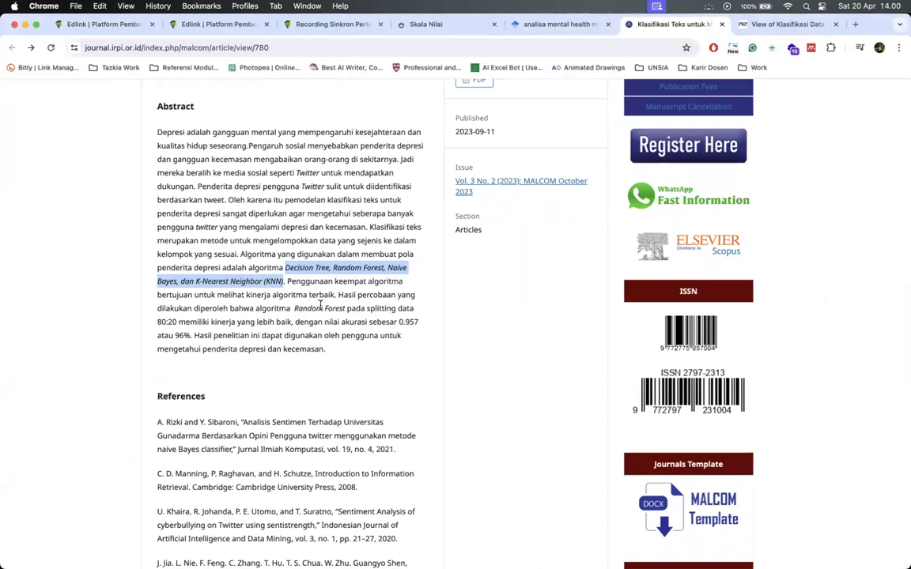
drag(340, 295, 326, 350)
key(super+c)
key(super+Tab)
double_click(325, 406)
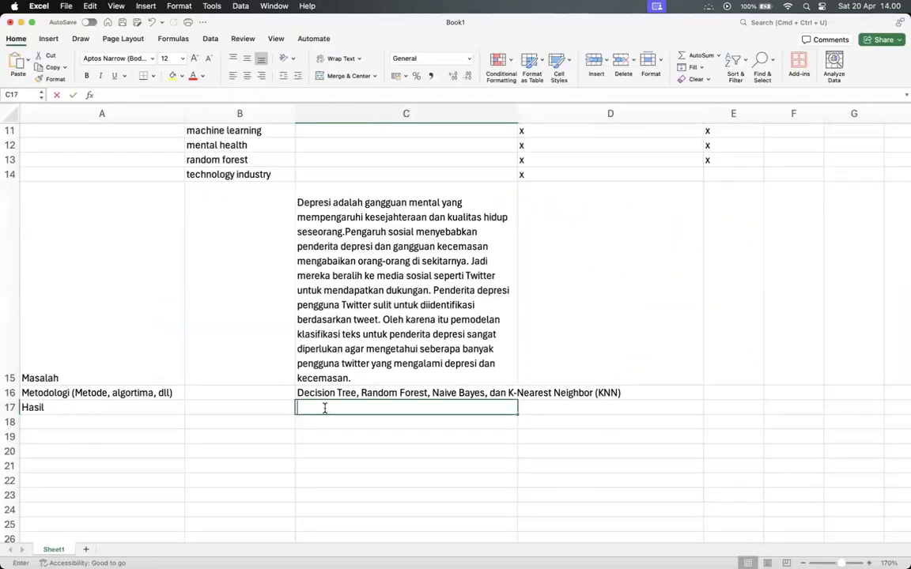
key(super+v)
click(466, 342)
Apply Wrap Text to the methodology and results cells C16:C17 under Jurnal 1
click(440, 393)
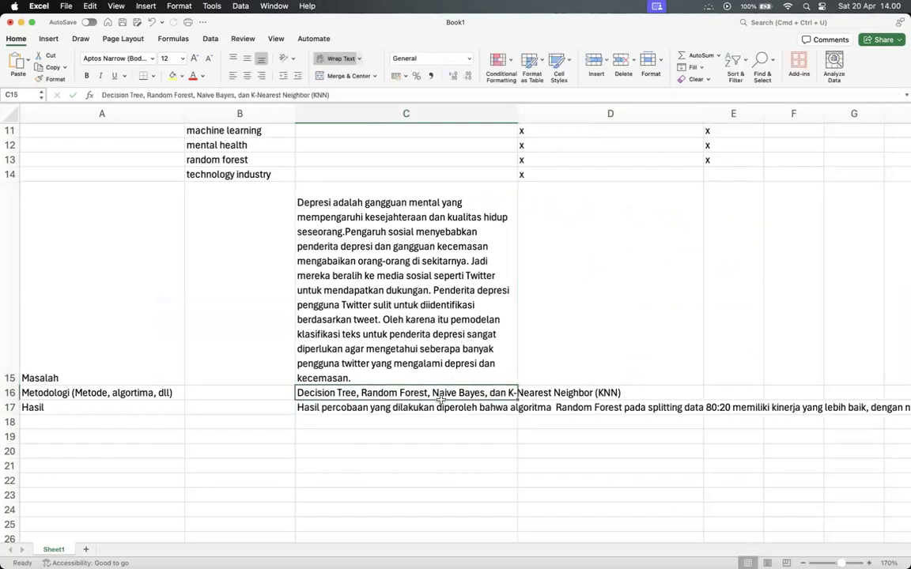
key(shift+Down)
click(332, 58)
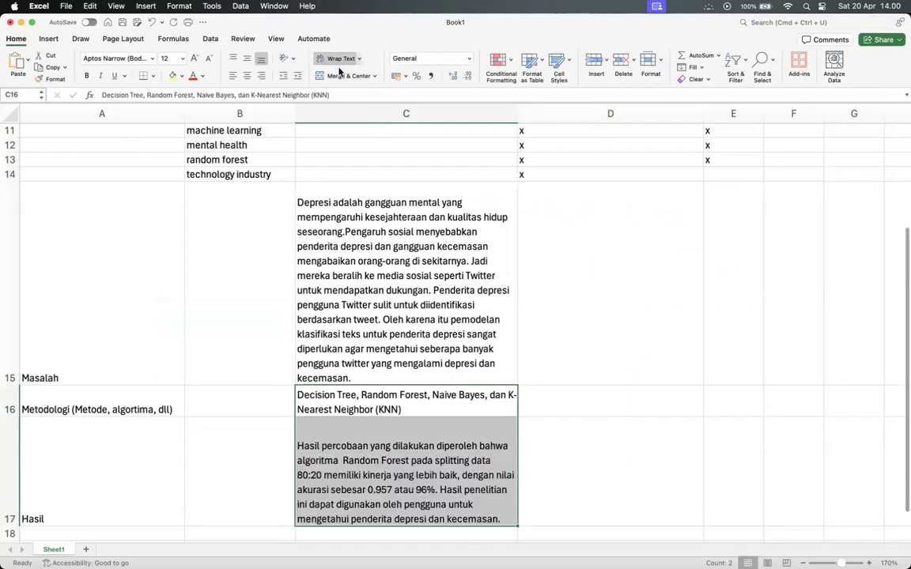
scroll(391, 246, down, 2)
click(435, 244)
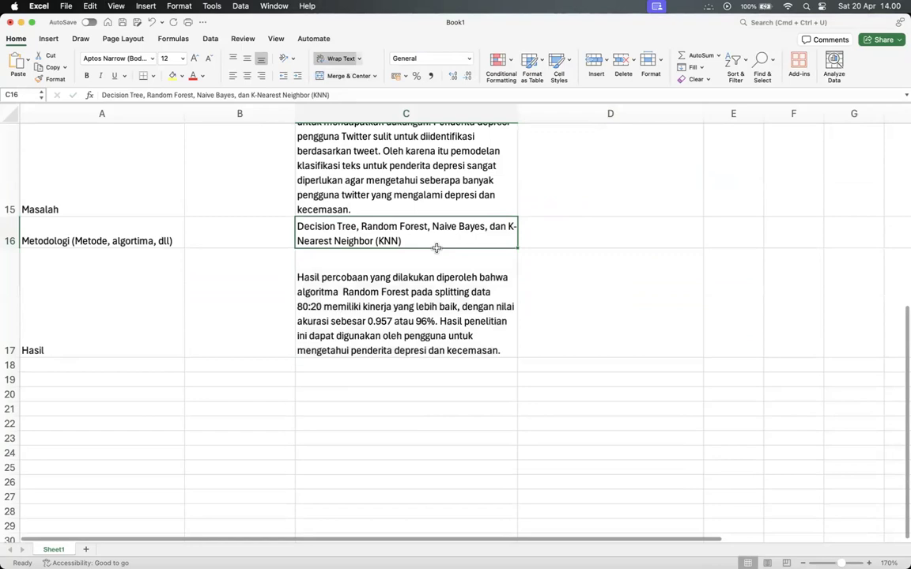
scroll(436, 248, up, 5)
scroll(437, 248, down, 5)
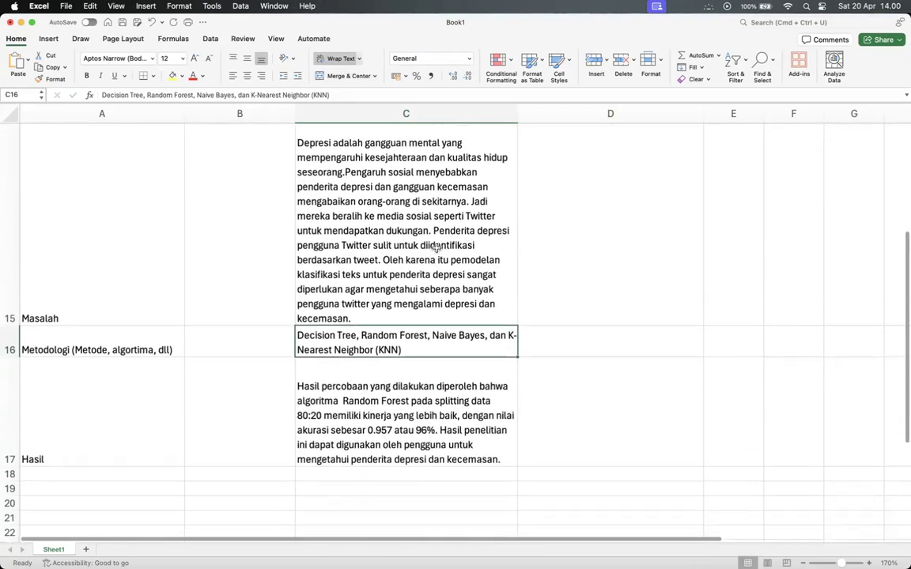
scroll(436, 248, up, 5)
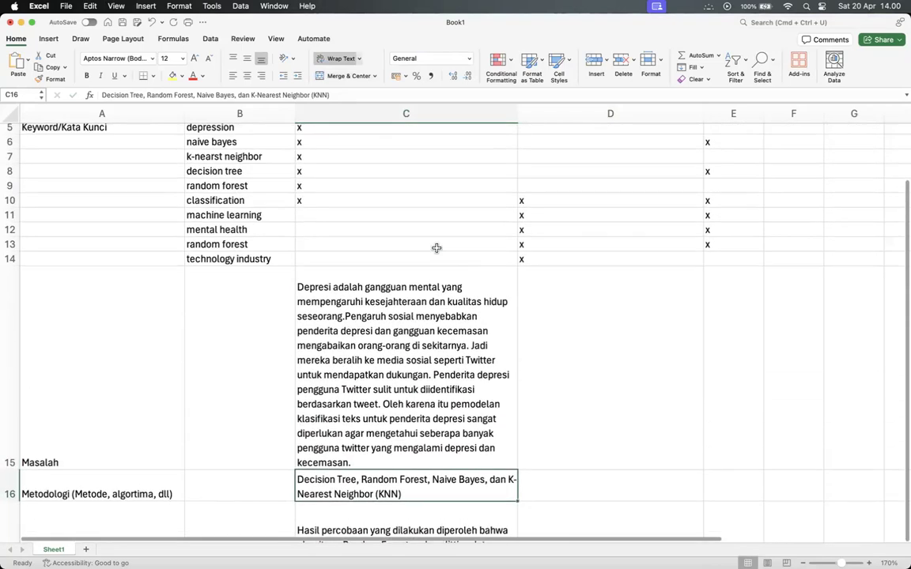
scroll(436, 248, down, 5)
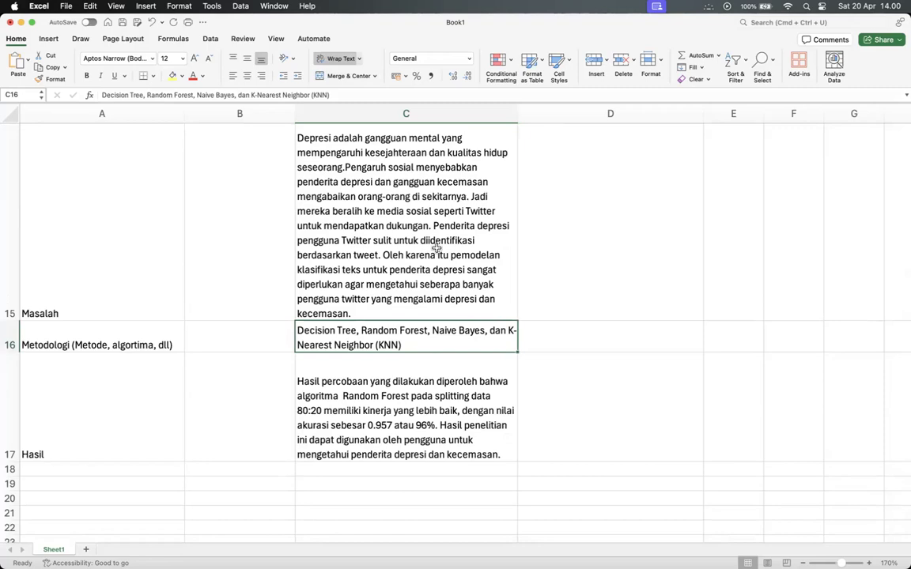
Switch to Chrome and open the Tugas 1 - Literature Review assignment in the Edlink class Metodologi Penelitian Teknologi Informasi
key(ctrl+super+f)
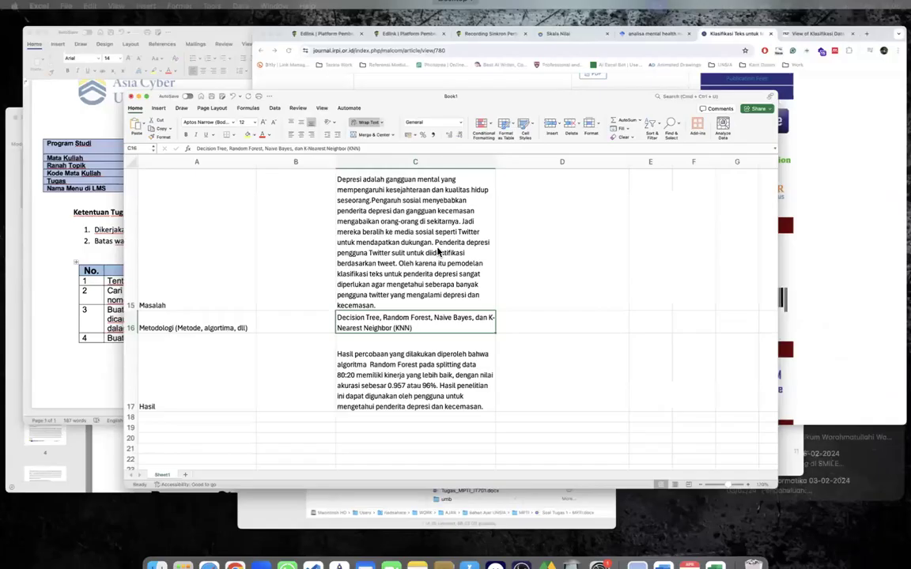
key(ctrl+Up)
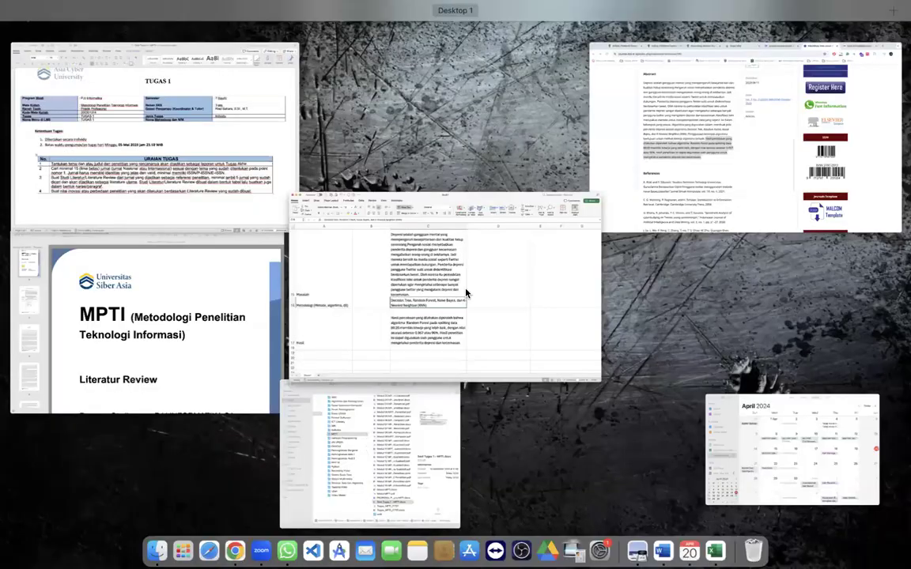
click(701, 193)
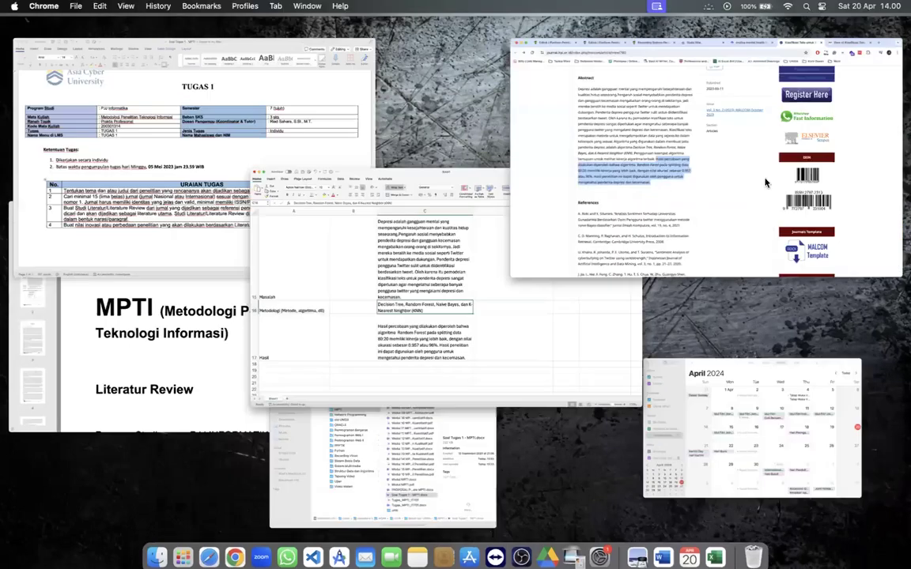
click(311, 26)
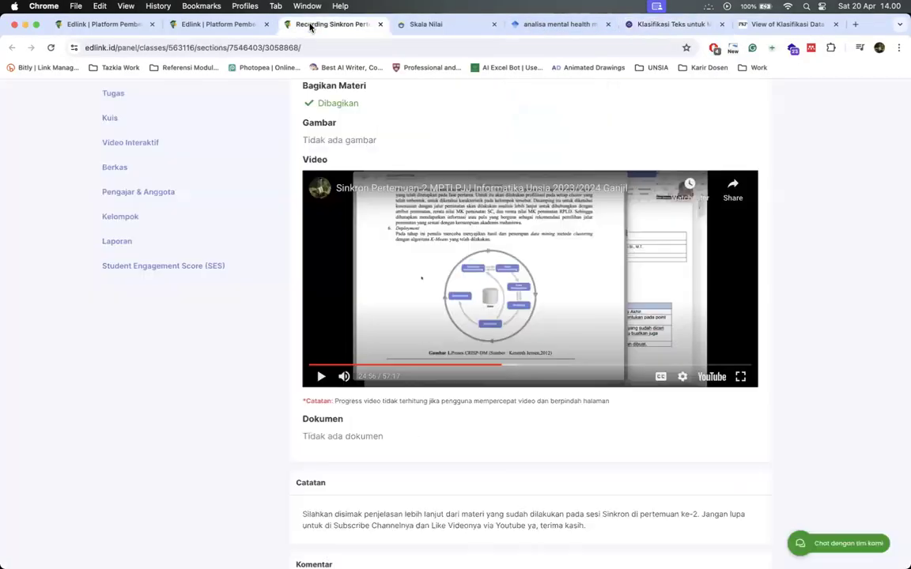
scroll(206, 224, up, 2)
click(107, 154)
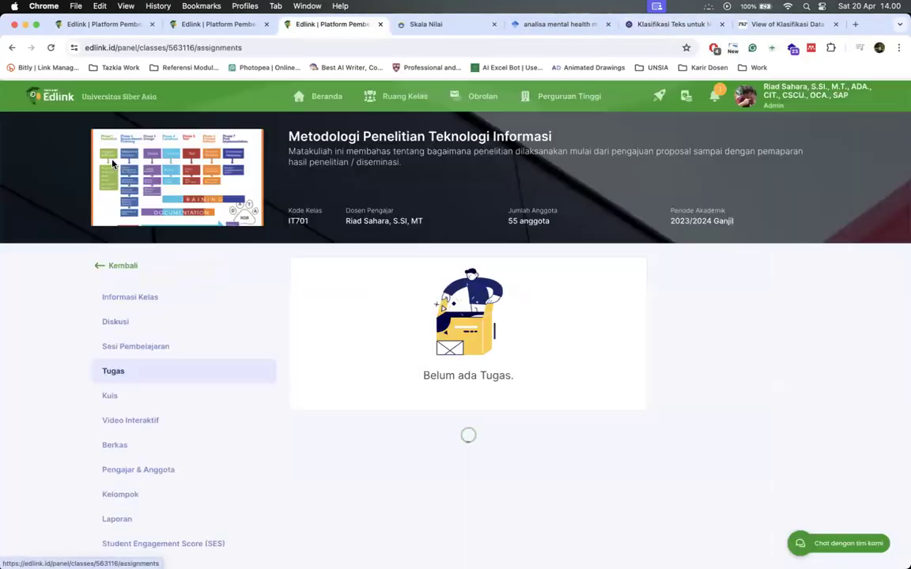
scroll(382, 346, down, 1)
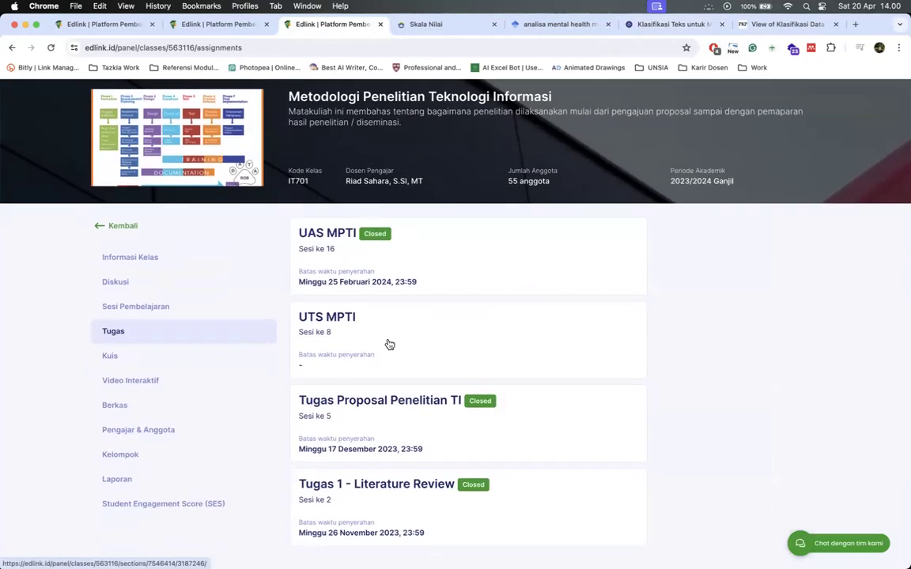
click(331, 493)
Look through the submissions for Tugas 1 - Literature Review and open submission #38 to view its attached PDF
scroll(454, 317, down, 10)
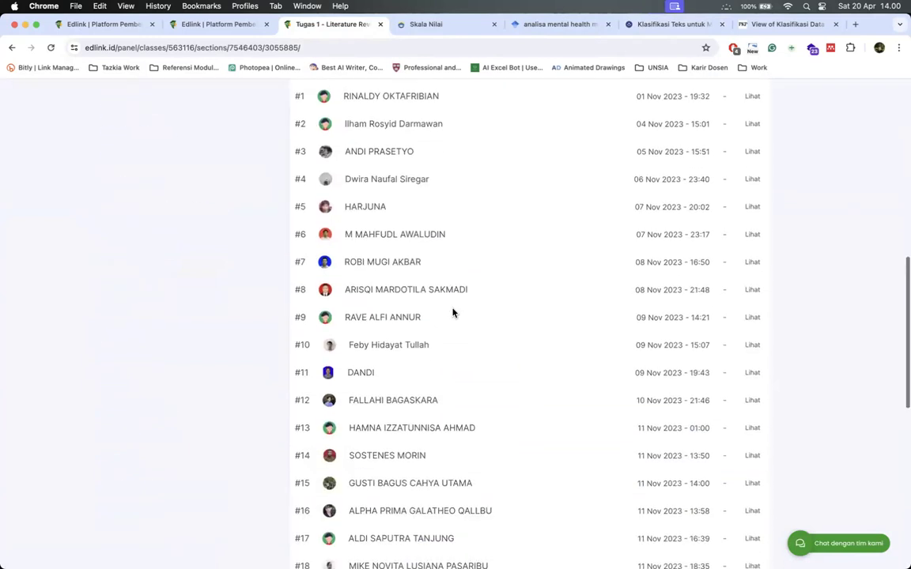
scroll(553, 237, up, 2)
scroll(553, 236, down, 3)
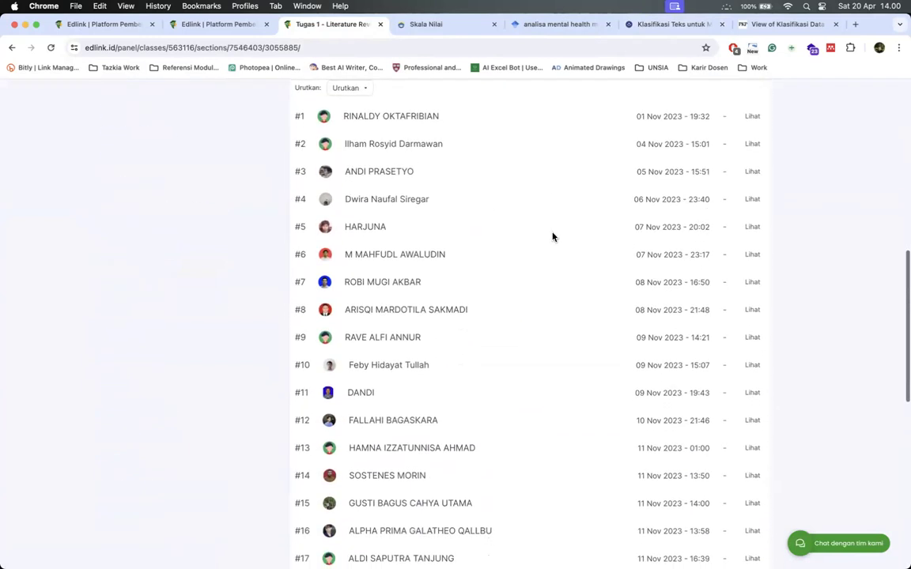
scroll(553, 237, down, 5)
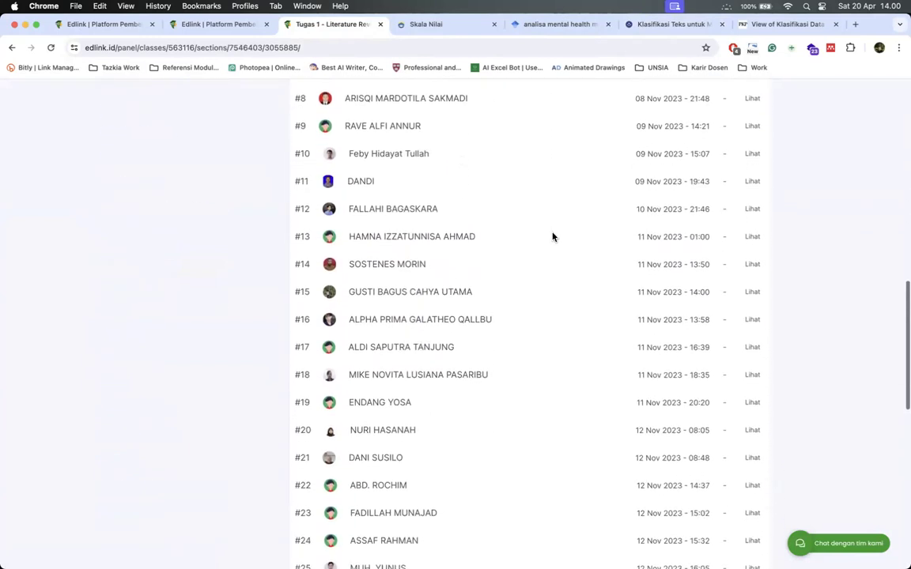
scroll(553, 236, down, 4)
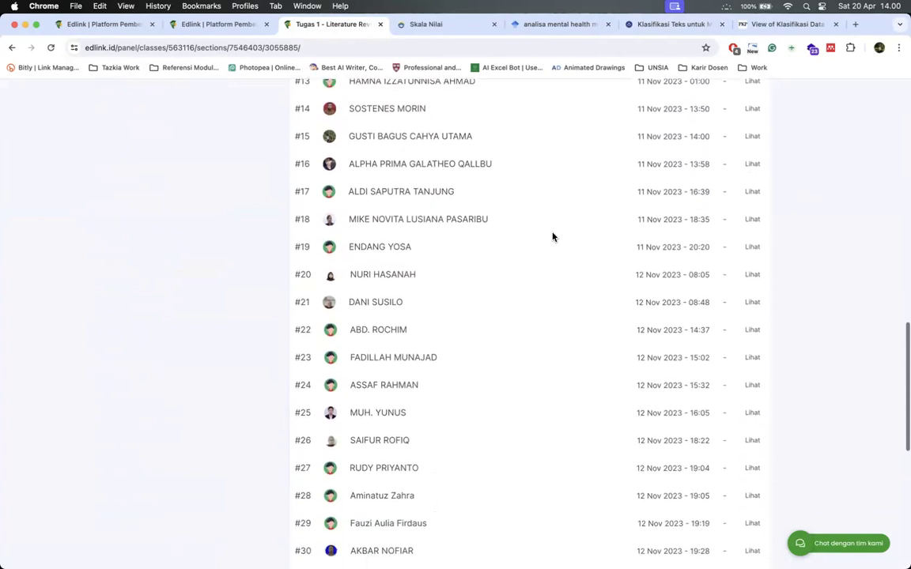
scroll(553, 236, down, 2)
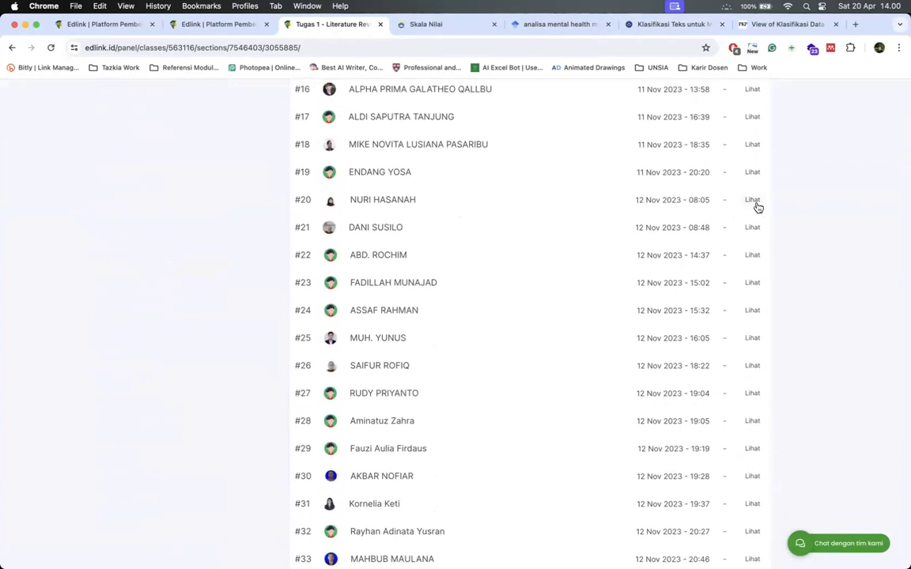
scroll(756, 205, down, 8)
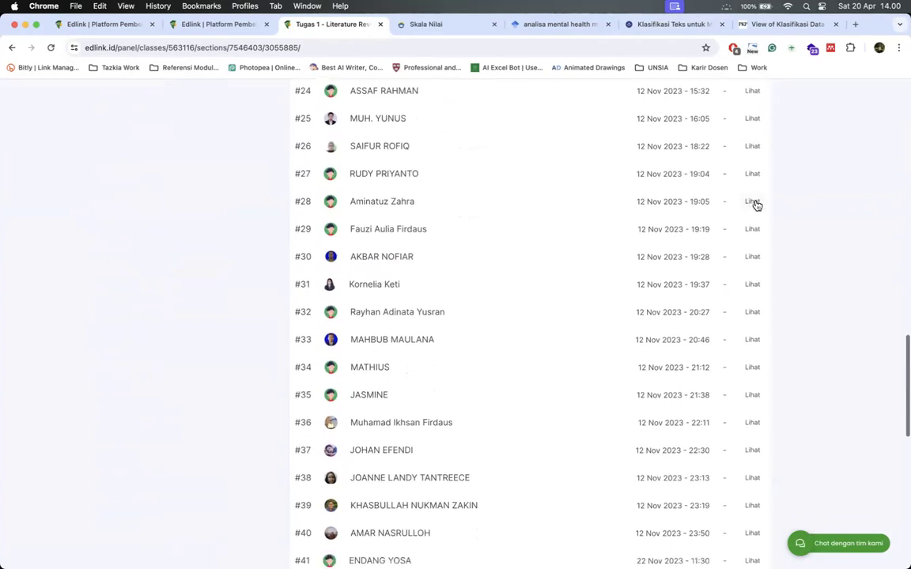
scroll(756, 204, down, 4)
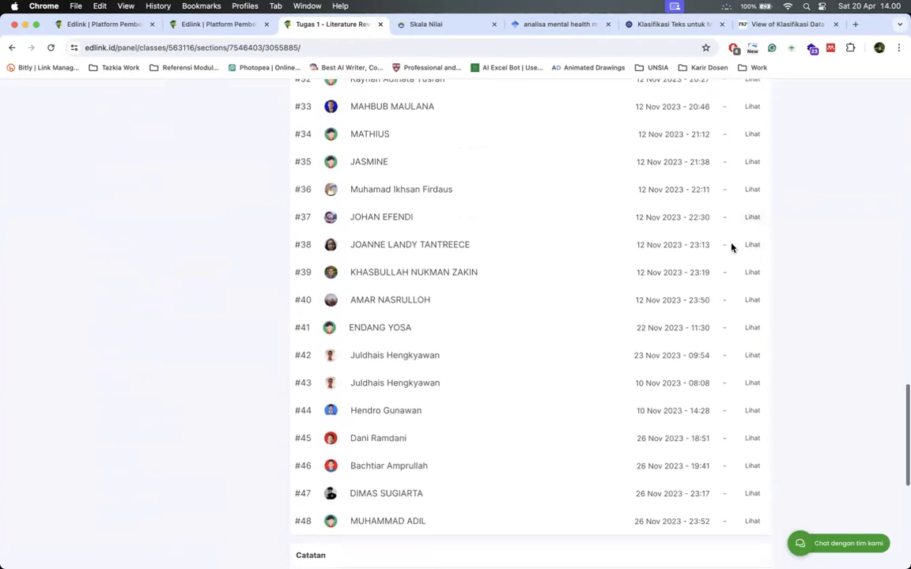
click(751, 245)
scroll(454, 287, down, 5)
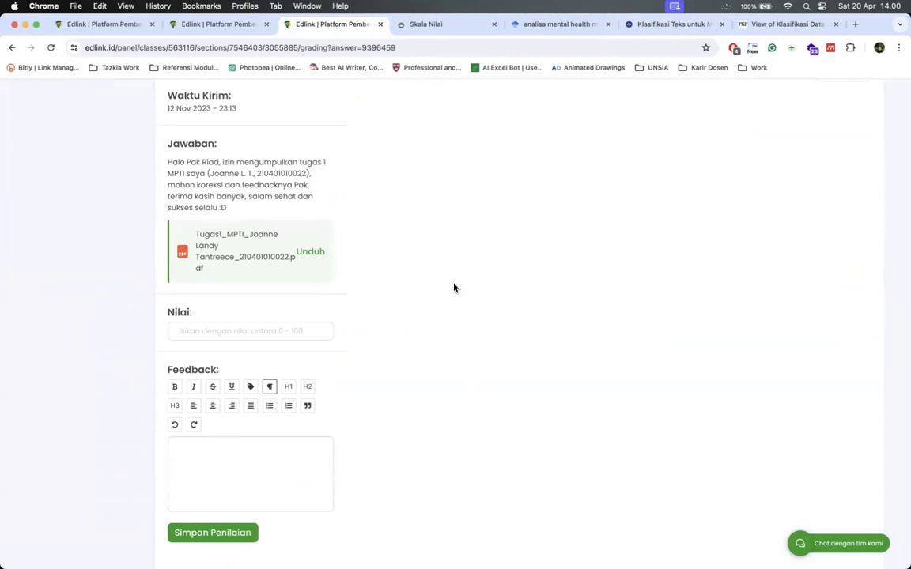
scroll(597, 296, up, 2)
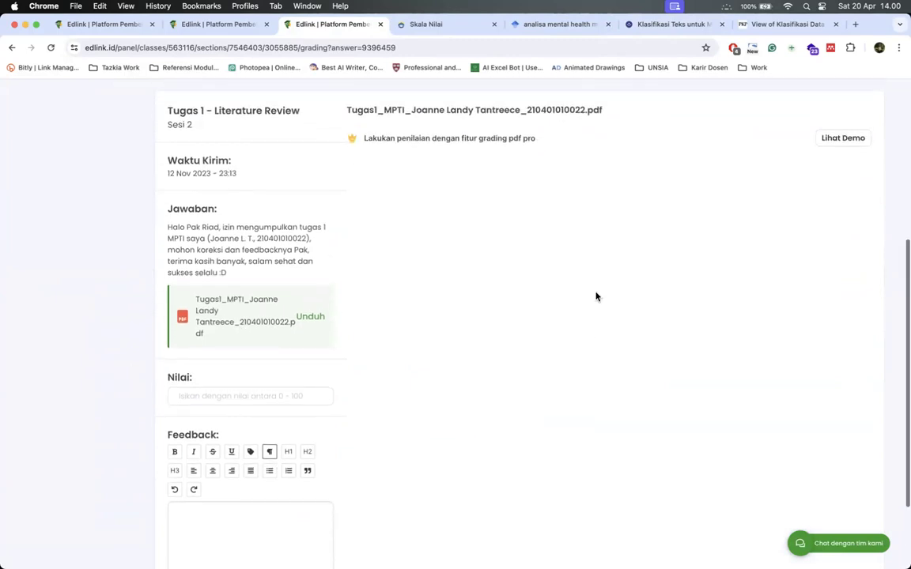